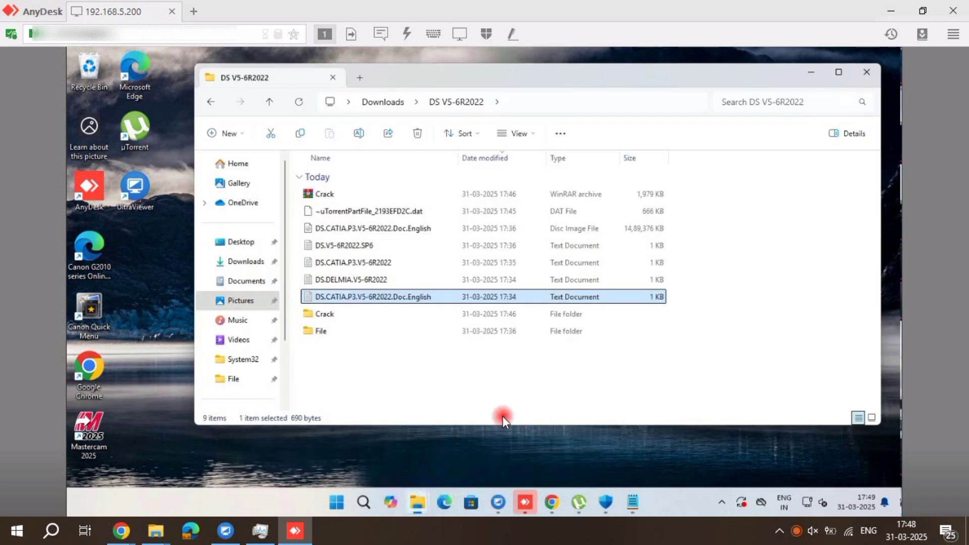
Mount the DS.CATIA.P3.V5-6R2022.Doc.English disc image from the DS V5-6R2022 folder and allow it to open
{"action": "left_click", "coordinate": [811, 72]}
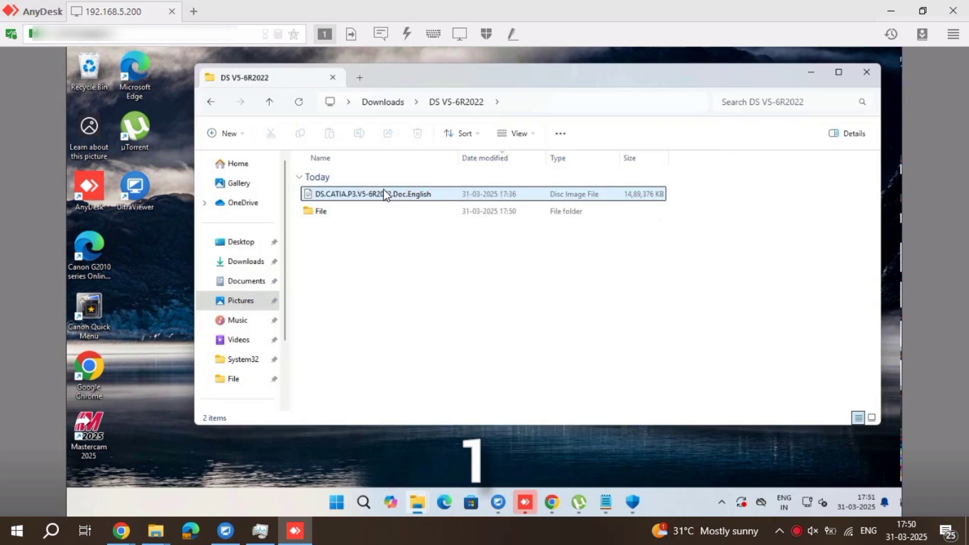
{"action": "right_click", "coordinate": [384, 193]}
{"action": "left_click", "coordinate": [493, 247]}
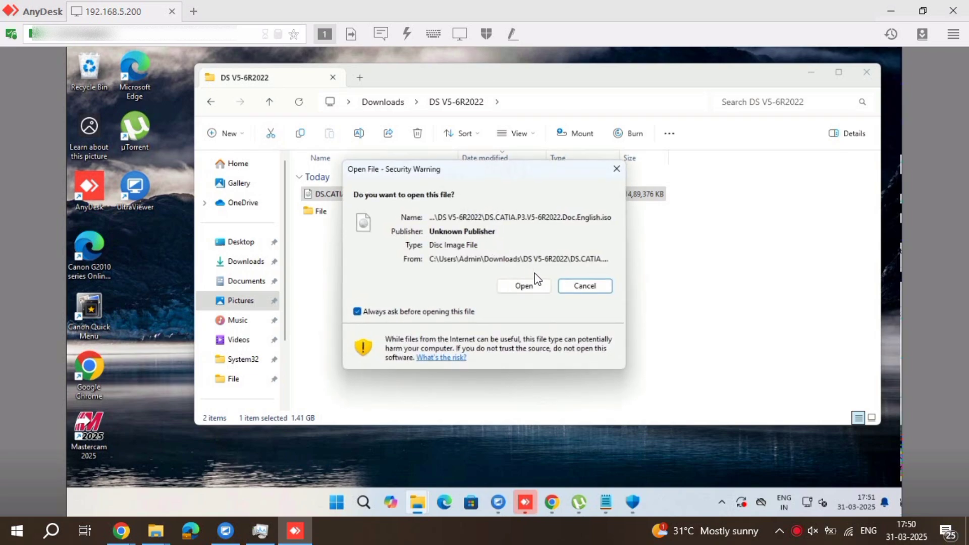
{"action": "left_click", "coordinate": [538, 283]}
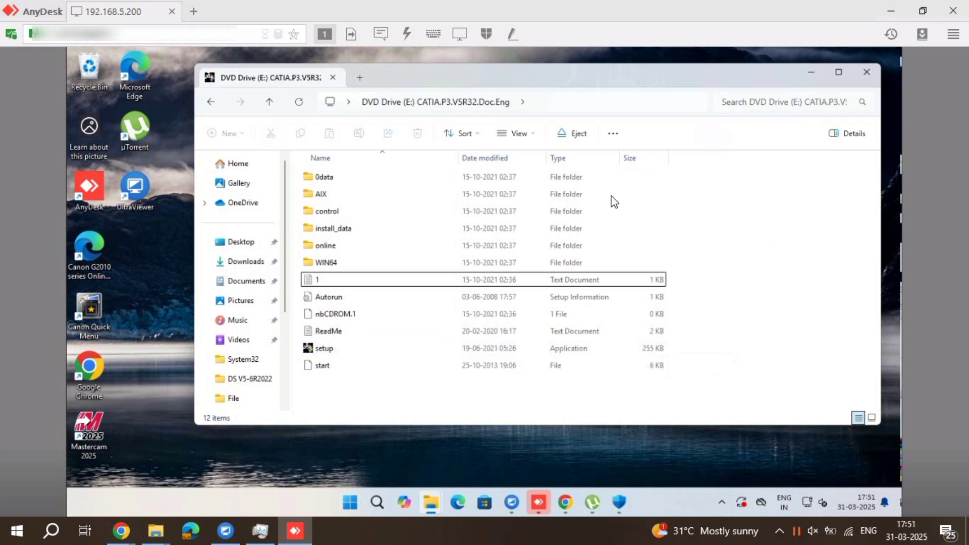
Run setup from the mounted documentation drive as administrator, approve the security requests and minimize the Explorer window
{"action": "right_click", "coordinate": [449, 342]}
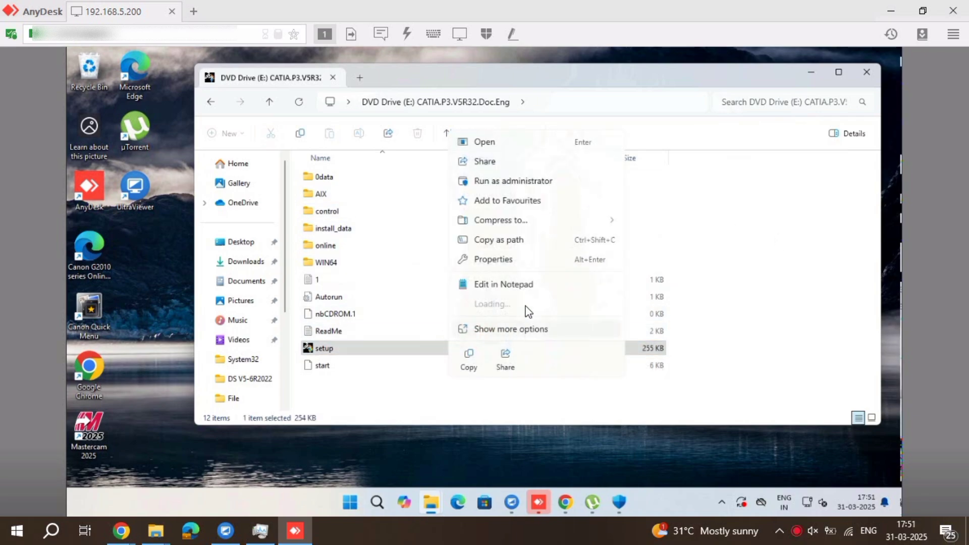
{"action": "left_click", "coordinate": [464, 181]}
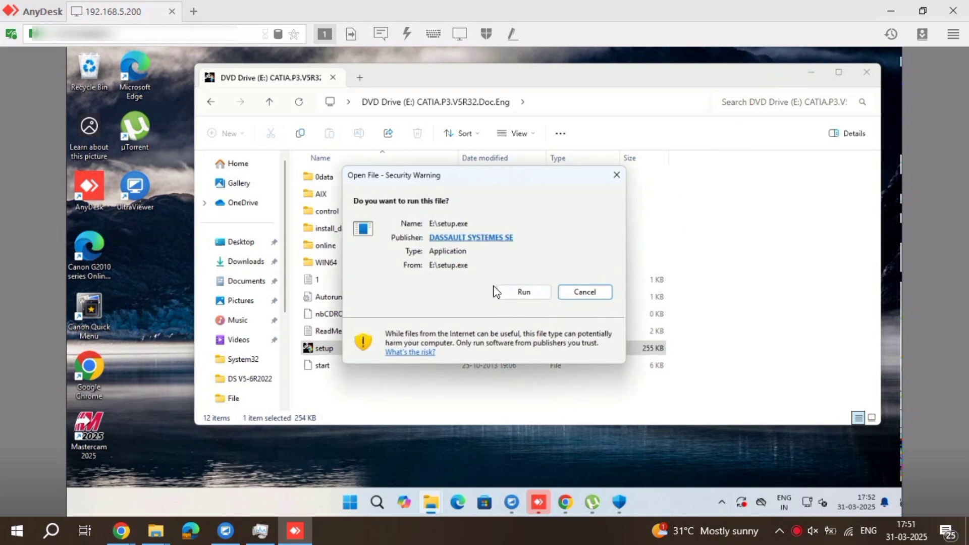
{"action": "left_click", "coordinate": [505, 291]}
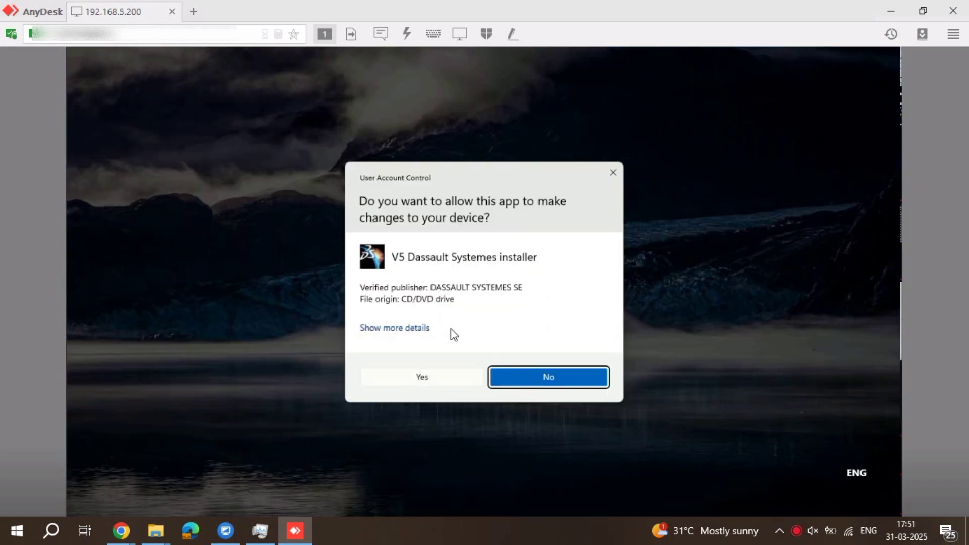
{"action": "left_click", "coordinate": [454, 381]}
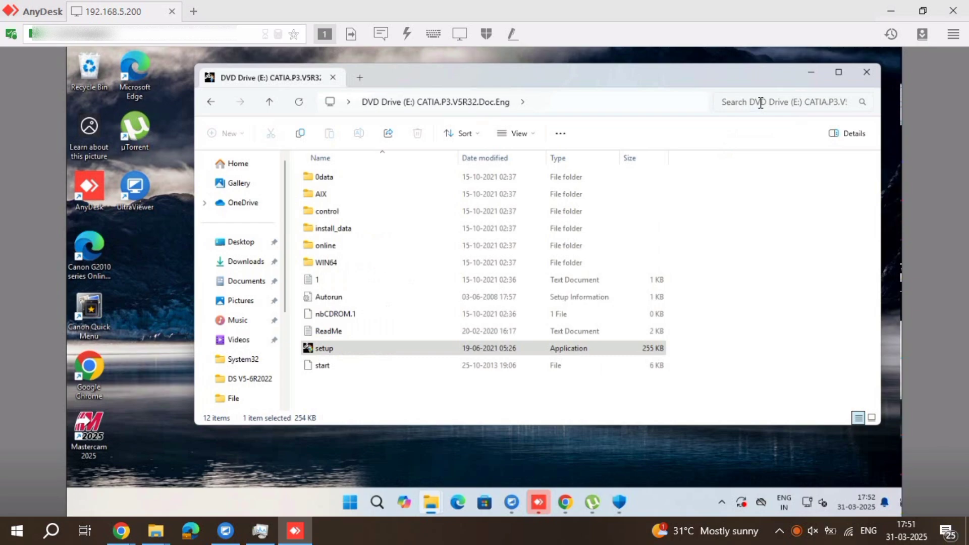
{"action": "left_click", "coordinate": [810, 75]}
{"action": "right_click", "coordinate": [566, 160]}
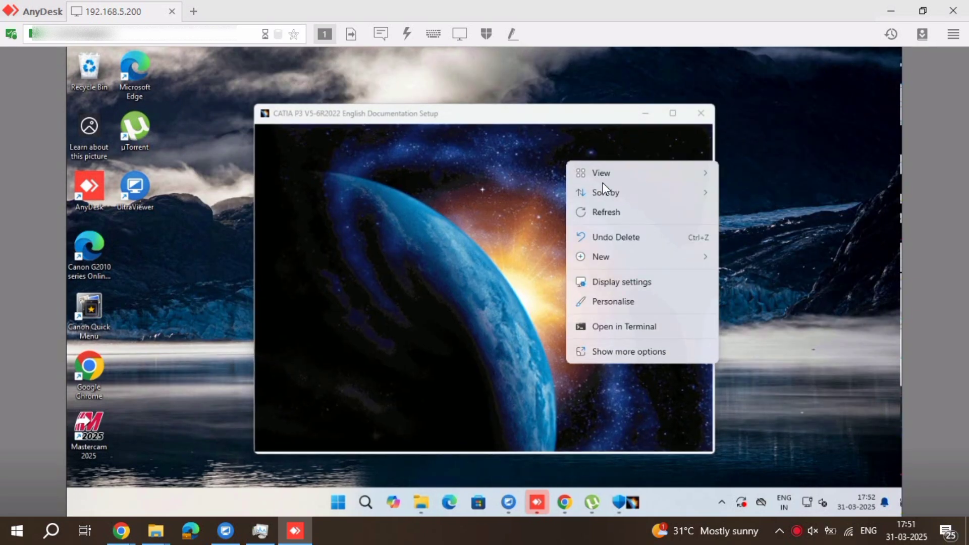
{"action": "left_click", "coordinate": [620, 210]}
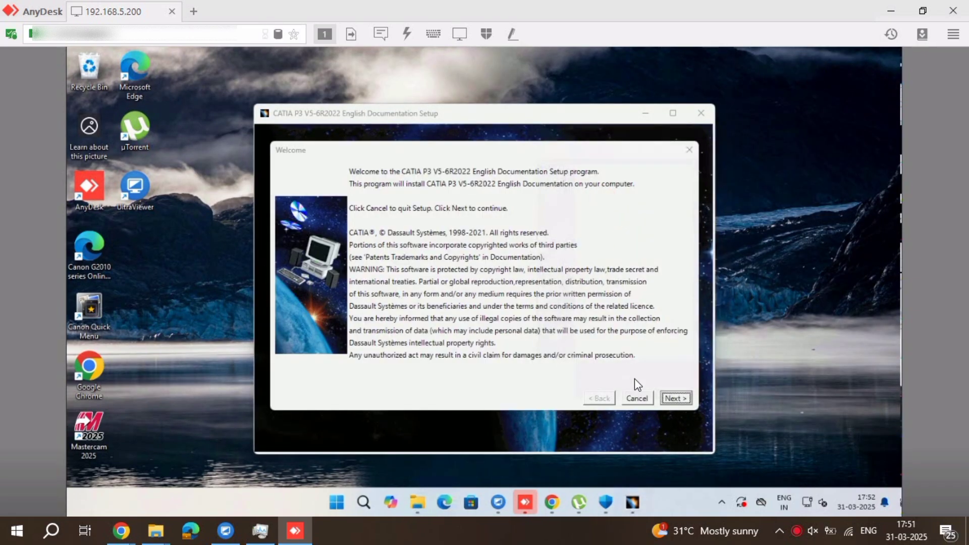
Keep "CATIA P3 is not installed" and accept C:\Program Files\Dassault Systemes\B32doc as the documentation's destination folder
{"action": "left_click", "coordinate": [675, 399]}
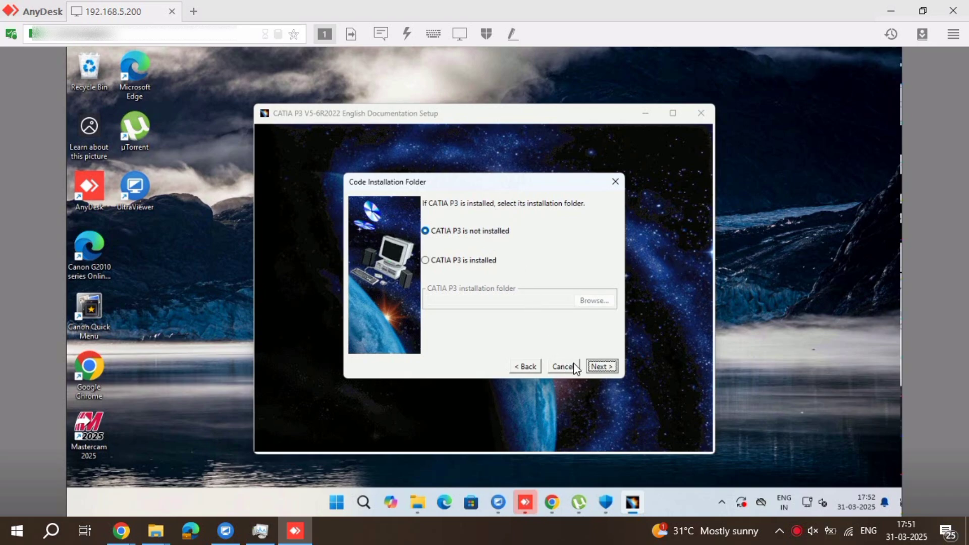
{"action": "left_click", "coordinate": [601, 366]}
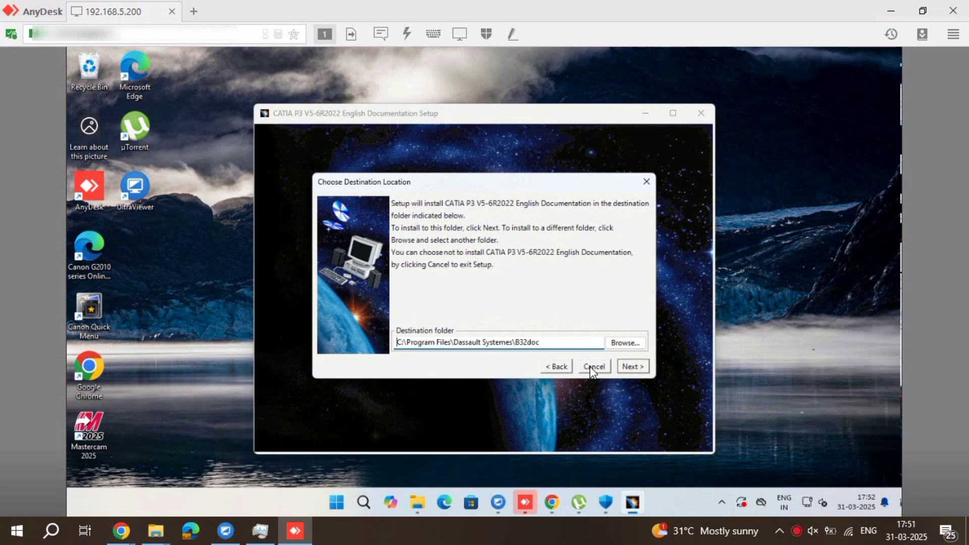
{"action": "left_click", "coordinate": [630, 367]}
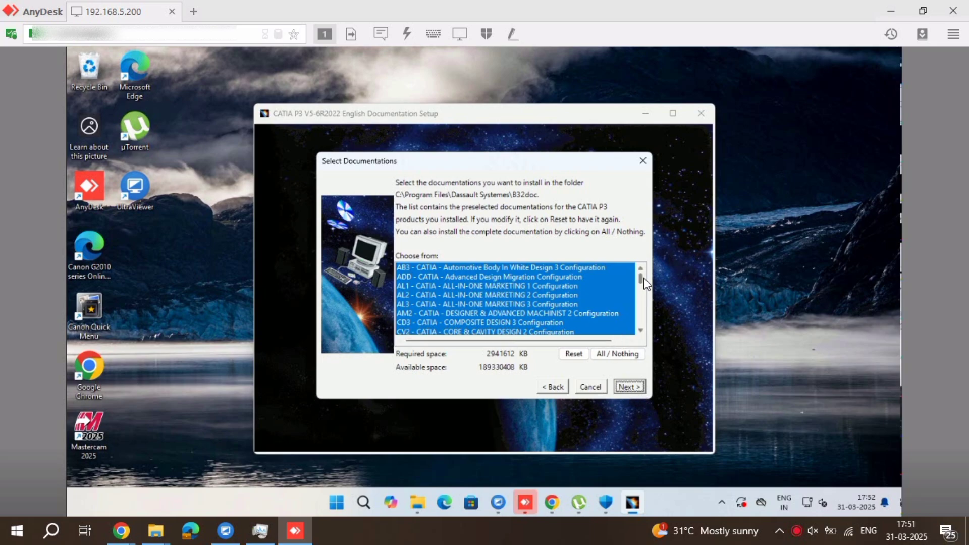
Review the documentation list, keep all preselected configurations and start the documentation installation
{"action": "scroll", "coordinate": [644, 278], "scroll_direction": "down", "scroll_amount": 1}
{"action": "scroll", "coordinate": [644, 277], "scroll_direction": "down", "scroll_amount": 4}
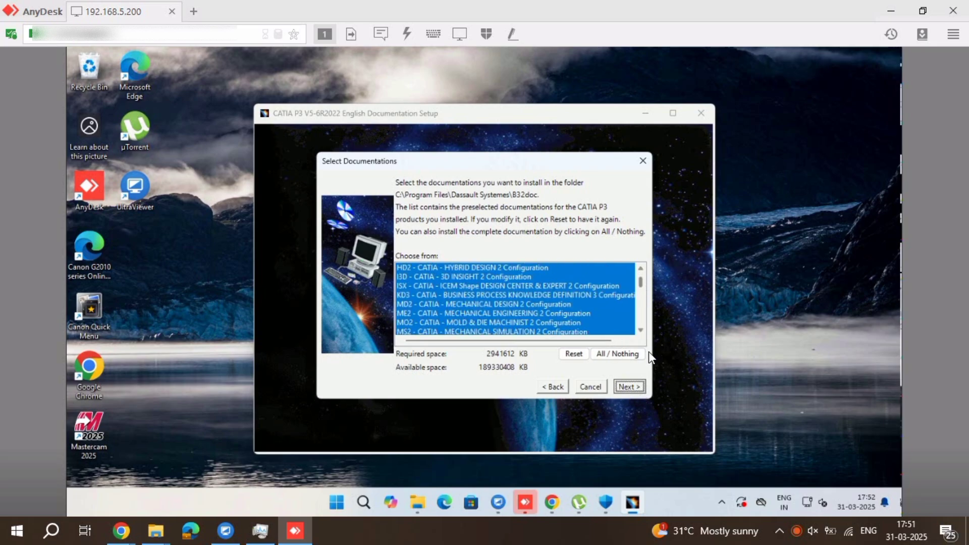
{"action": "left_click", "coordinate": [639, 382]}
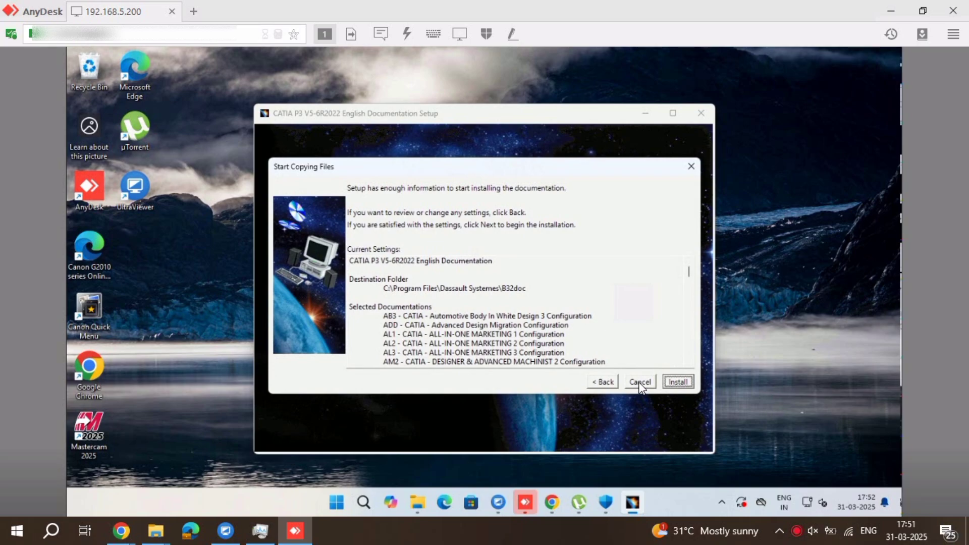
{"action": "left_click", "coordinate": [689, 382]}
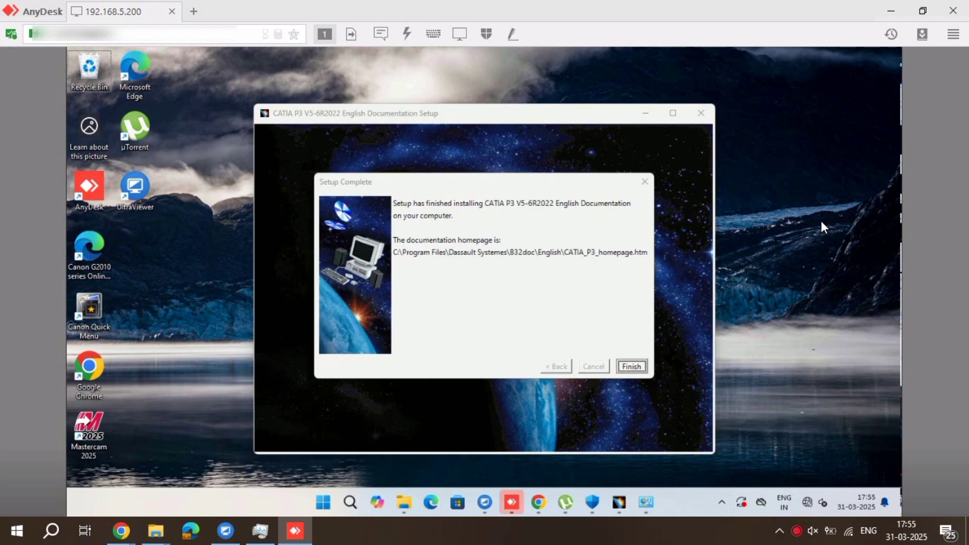
Finish the English documentation setup and refresh the desktop
{"action": "right_click", "coordinate": [760, 302]}
{"action": "left_click", "coordinate": [681, 299]}
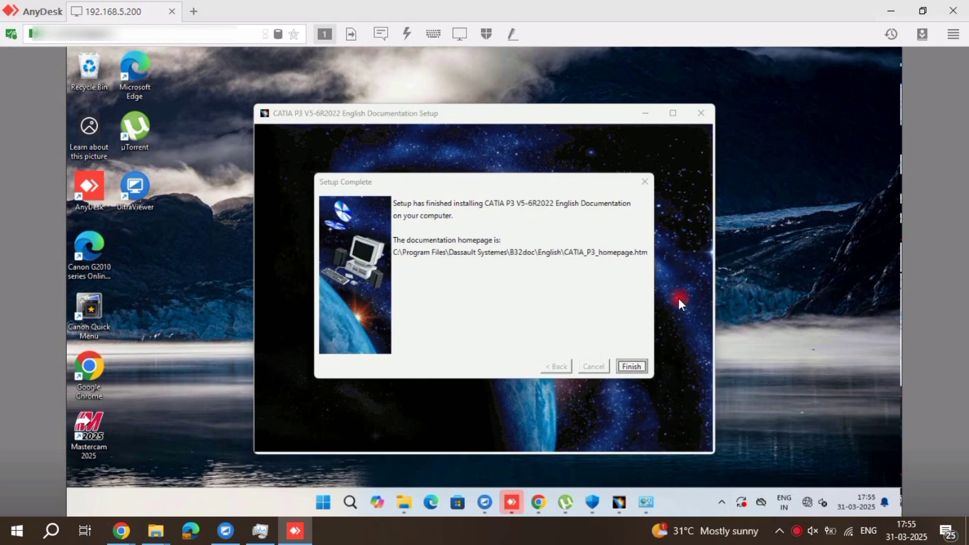
{"action": "left_click", "coordinate": [639, 367]}
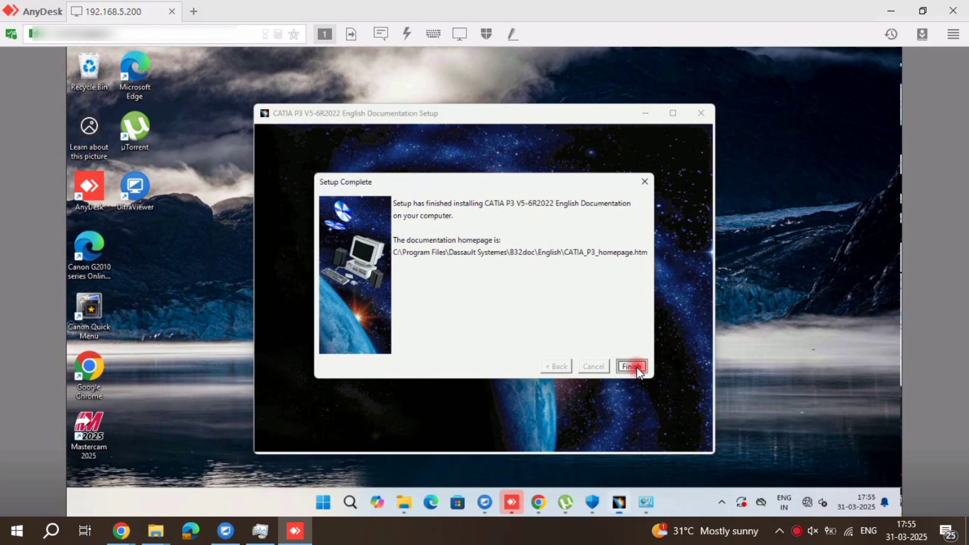
{"action": "right_click", "coordinate": [513, 182]}
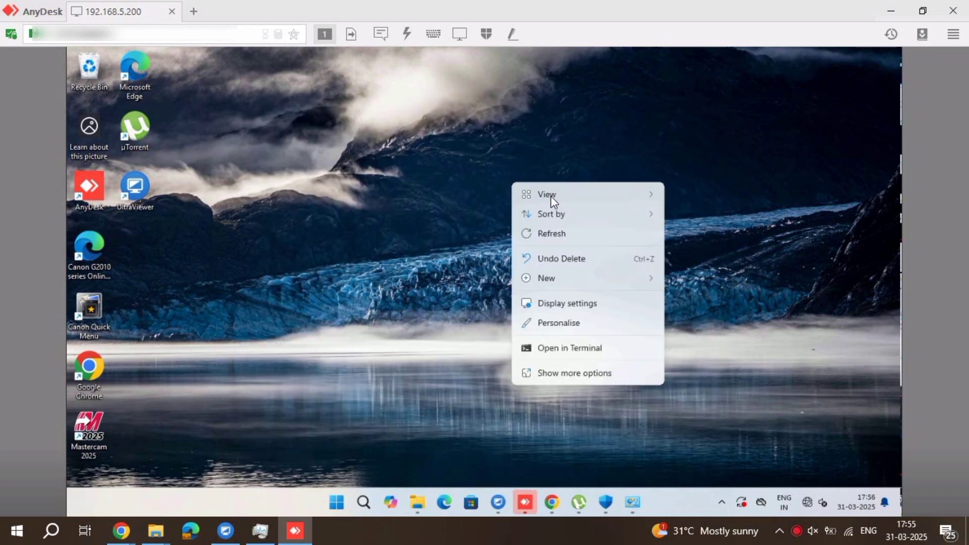
{"action": "left_click", "coordinate": [591, 229]}
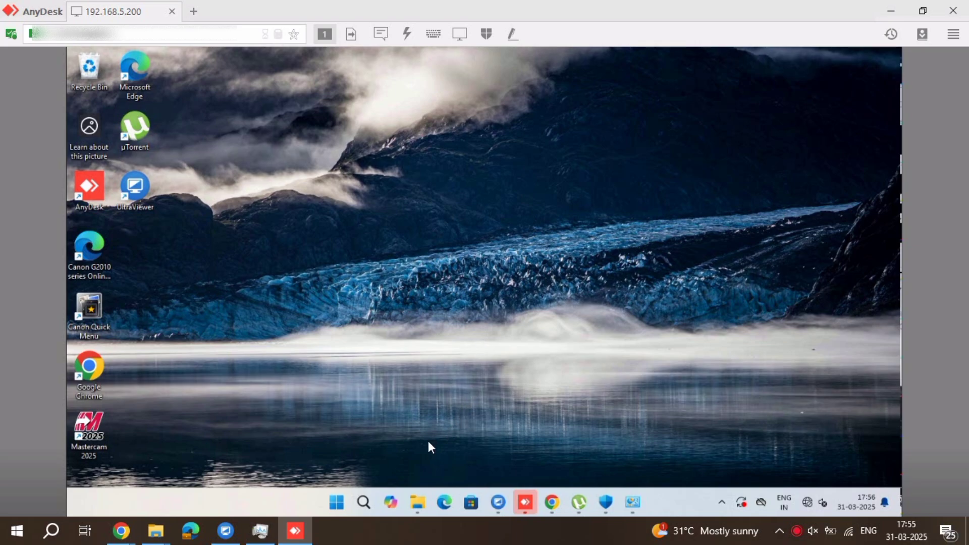
Open the DS V5-6R2022 folder in Downloads, mount the DS.CATIA.P3.V5-6R2022 disc image and allow it to open
{"action": "left_click", "coordinate": [371, 489]}
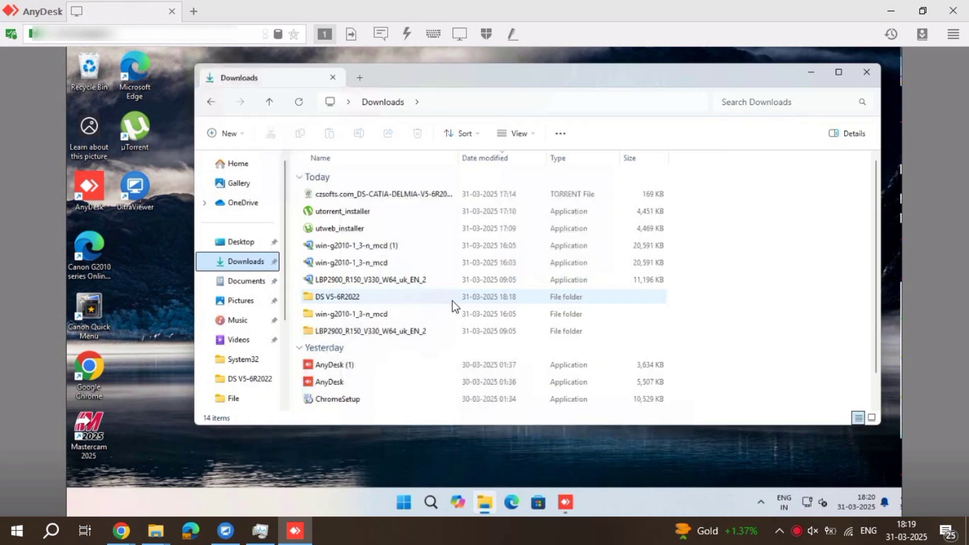
{"action": "double_click", "coordinate": [452, 301]}
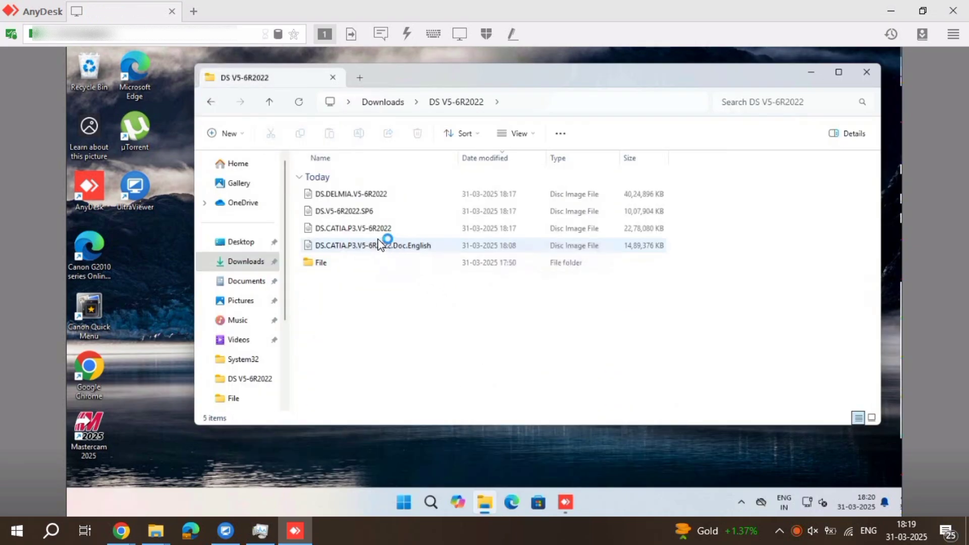
{"action": "right_click", "coordinate": [367, 228]}
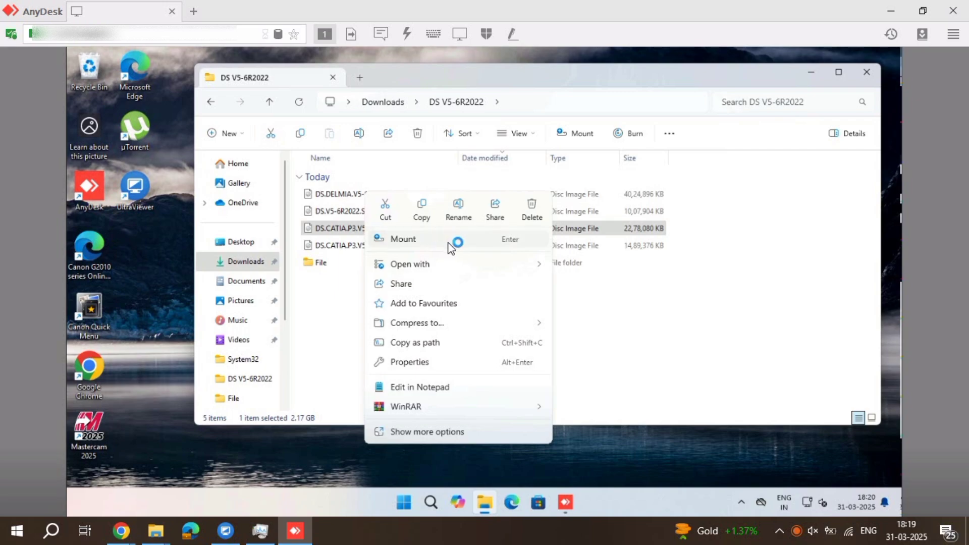
{"action": "left_click", "coordinate": [436, 240]}
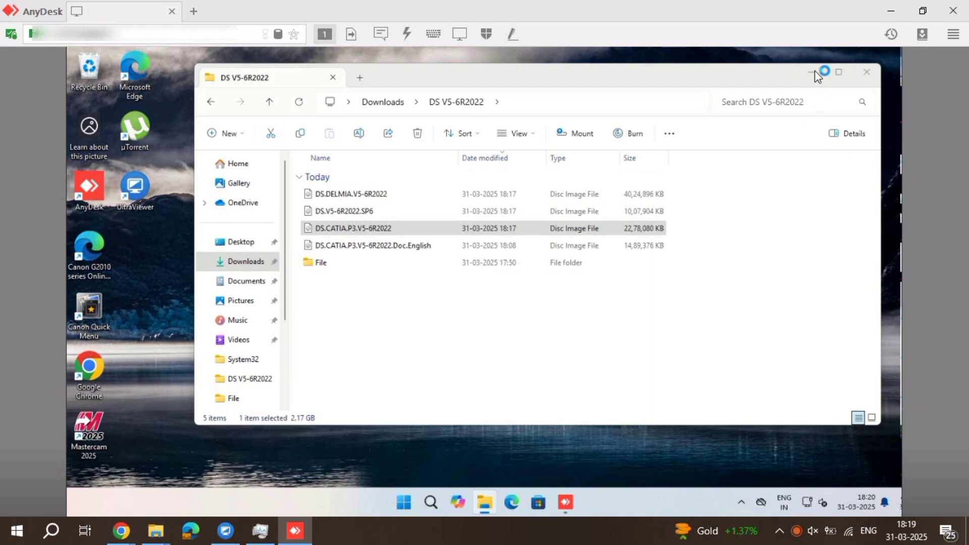
{"action": "right_click", "coordinate": [761, 50]}
{"action": "left_click", "coordinate": [620, 265]}
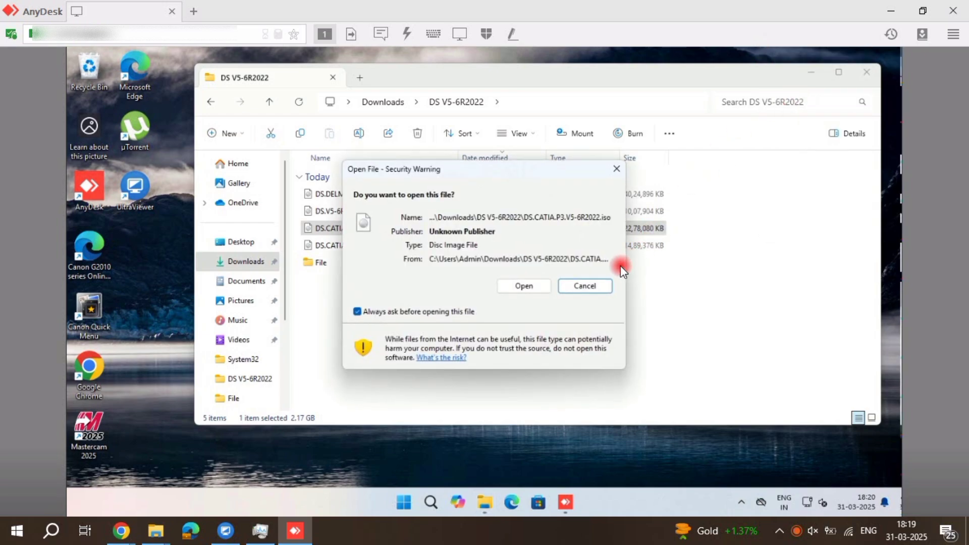
{"action": "left_click", "coordinate": [536, 288]}
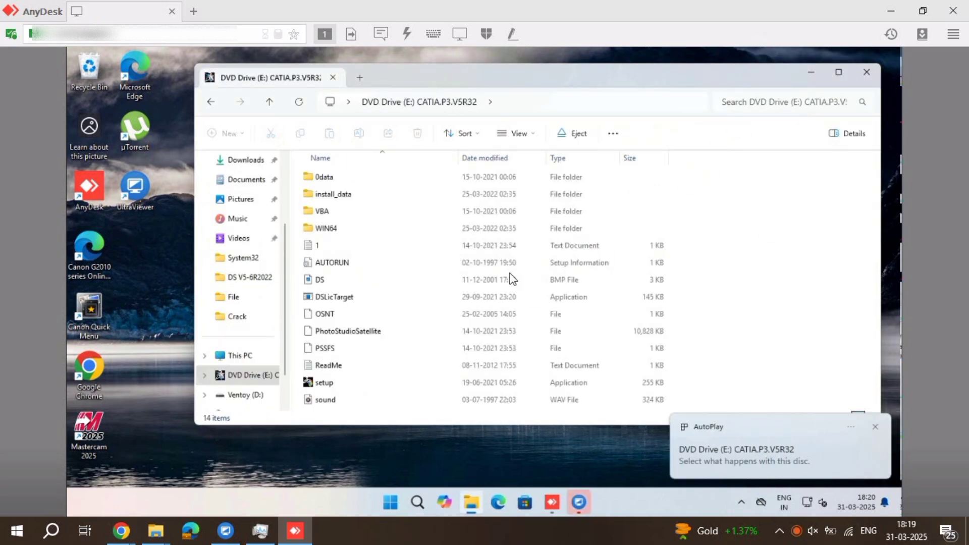
Run setup from the mounted CATIA.P3.V5R32 drive as administrator and approve the security requests
{"action": "right_click", "coordinate": [432, 383]}
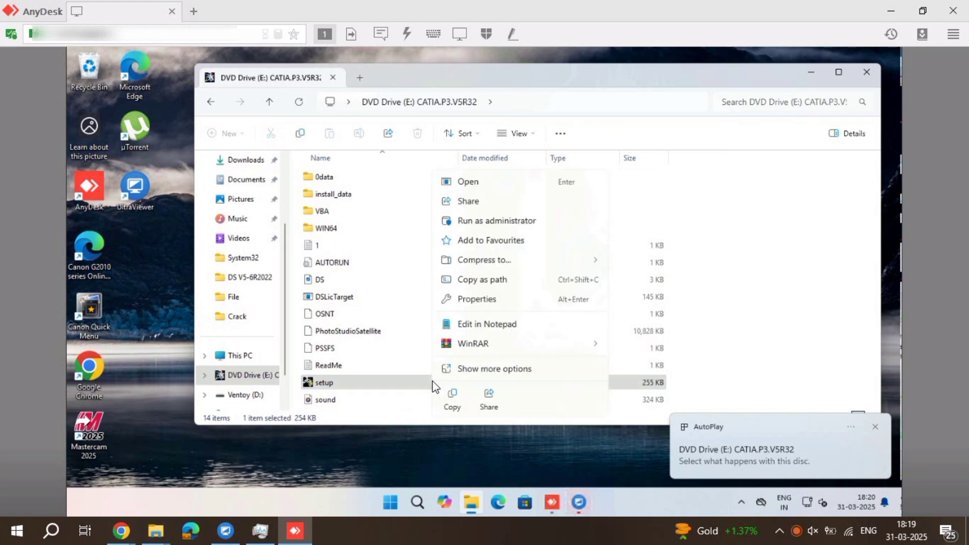
{"action": "left_click", "coordinate": [515, 220]}
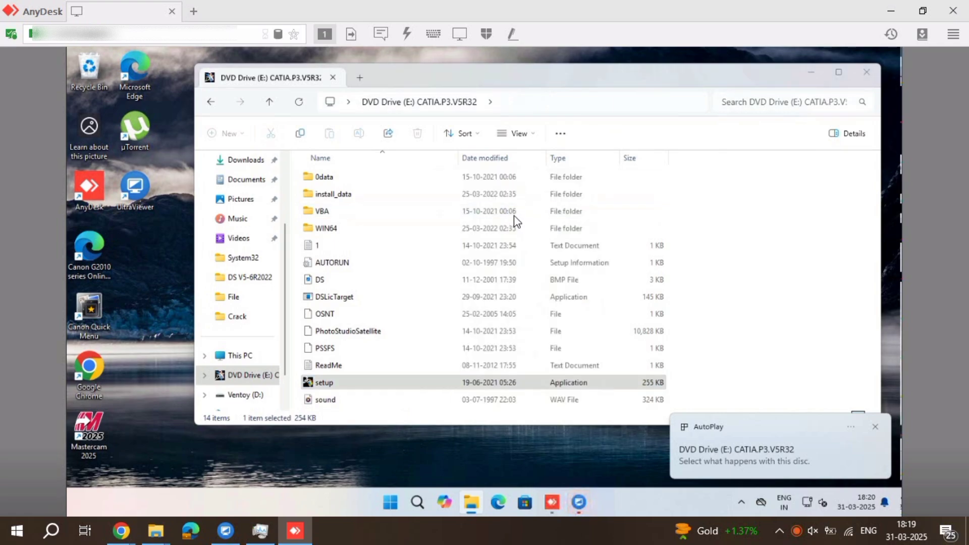
{"action": "left_click", "coordinate": [525, 291]}
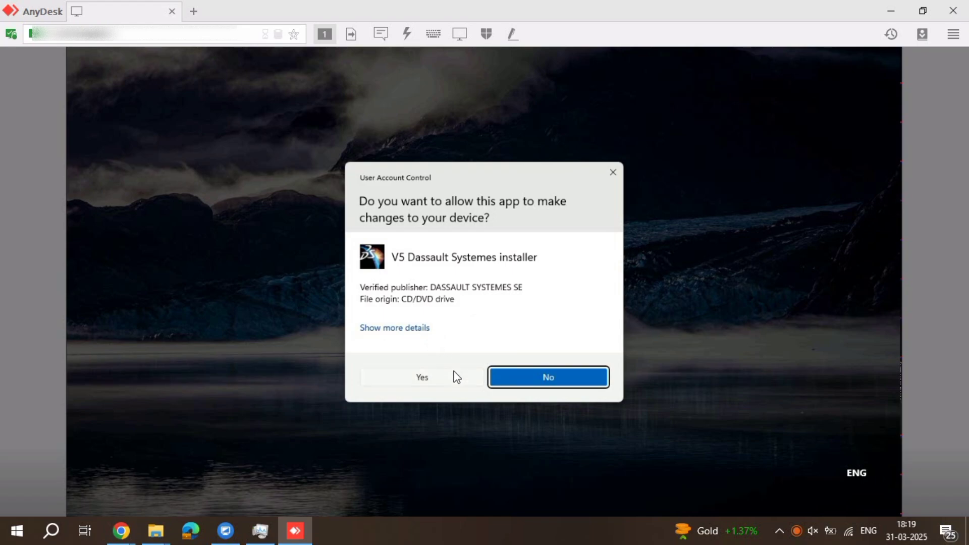
{"action": "left_click", "coordinate": [462, 377]}
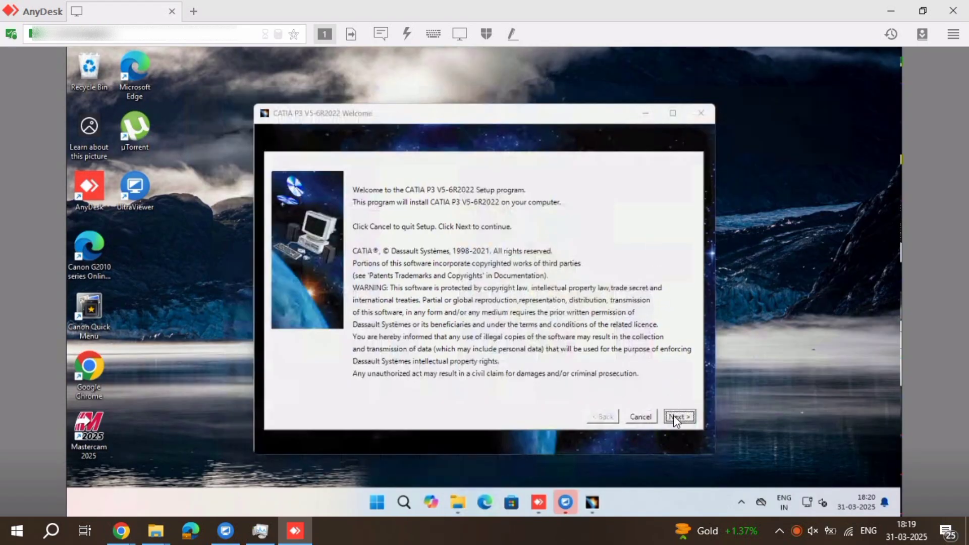
Continue past the CATIA P3 welcome page, accept destination folder C:\Program Files\Dassault Systemes\B32 and agree to create it
{"action": "left_click", "coordinate": [678, 417]}
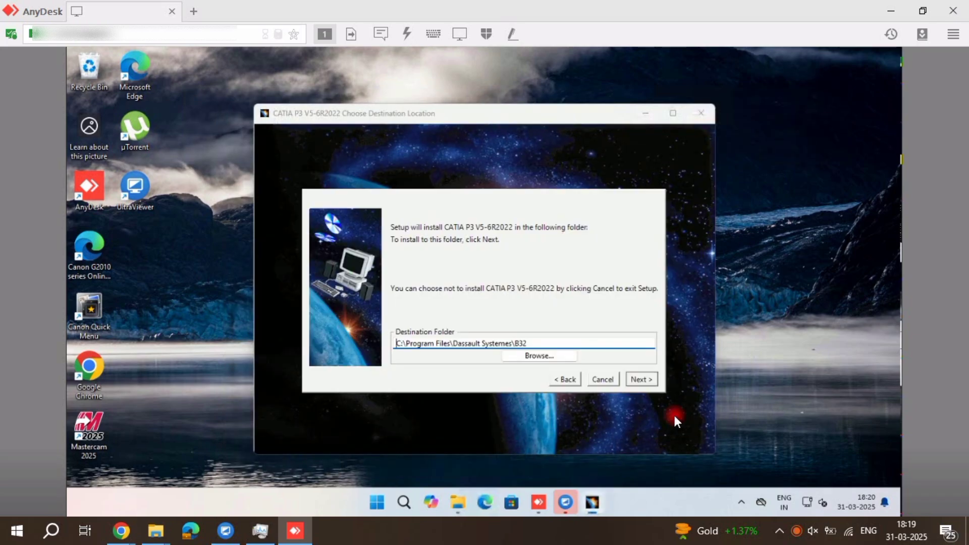
{"action": "left_click", "coordinate": [640, 379]}
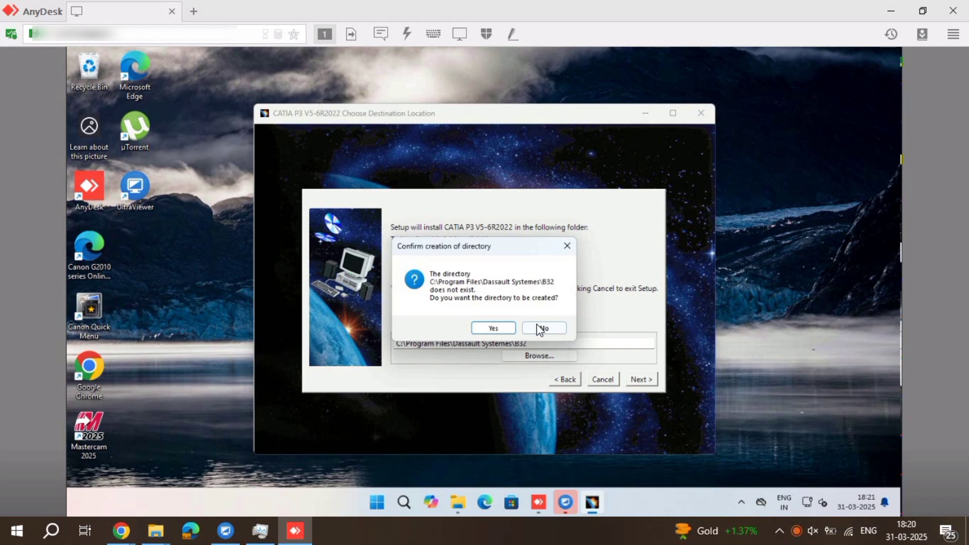
{"action": "left_click", "coordinate": [489, 328]}
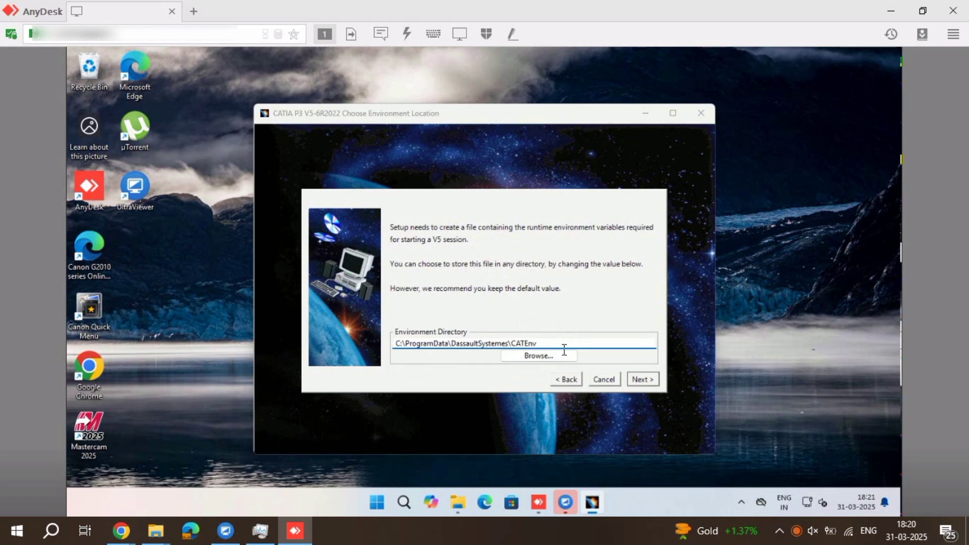
Accept and create the environment directory C:\ProgramData\DassaultSystemes\CATEnv, and proceed with the Complete setup type
{"action": "left_click", "coordinate": [632, 378]}
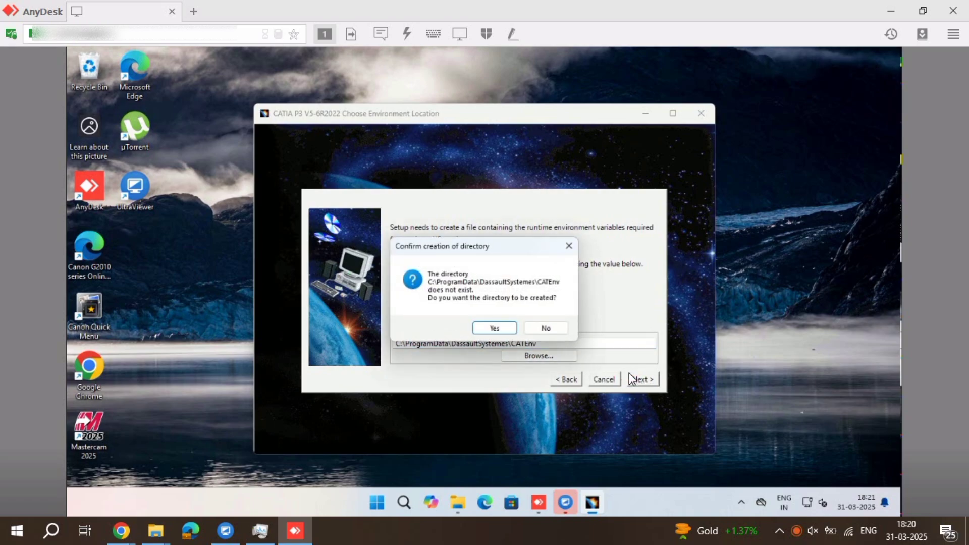
{"action": "left_click", "coordinate": [504, 328]}
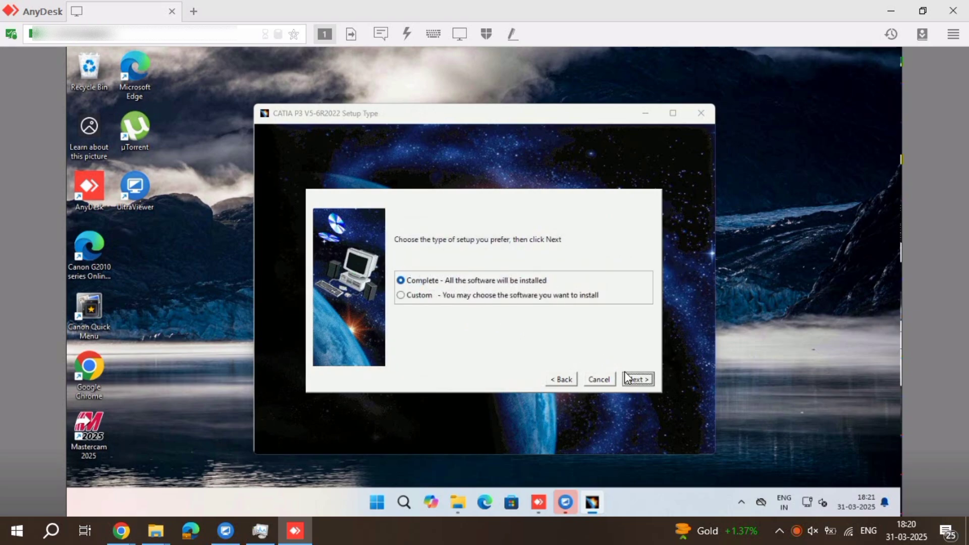
{"action": "left_click", "coordinate": [630, 376]}
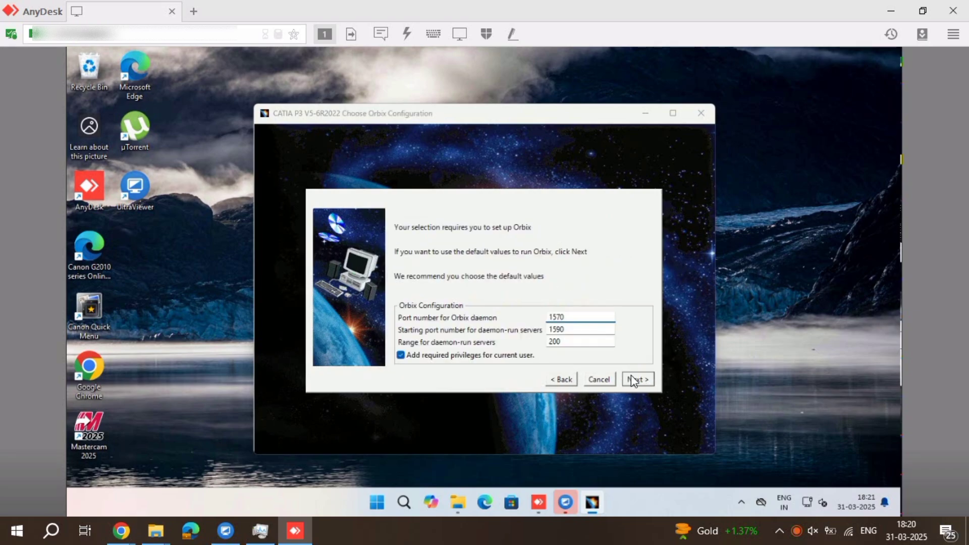
Accept the default Orbix ports 1570 and 1590 with a range of 200, and keep the servers timeout at 60 minutes
{"action": "left_click", "coordinate": [632, 376]}
{"action": "left_click", "coordinate": [631, 374]}
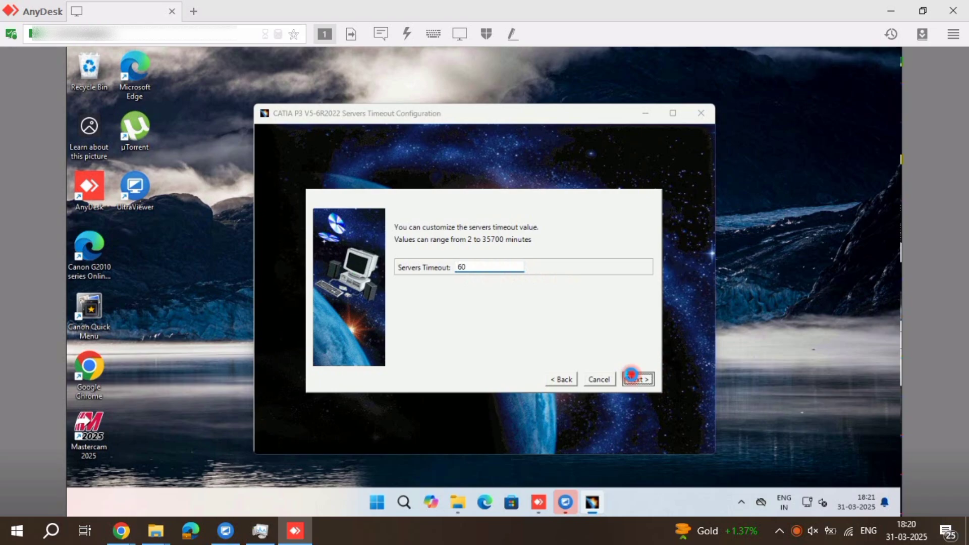
{"action": "left_click", "coordinate": [631, 374]}
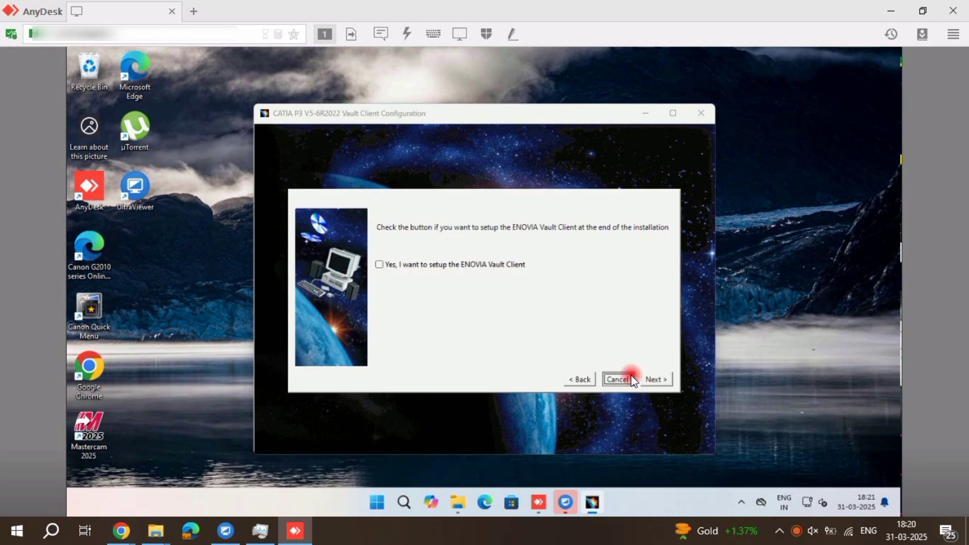
Leave out the ENOVIA Vault Client and online documentation while keeping the desktop icon and all Start Menu entries
{"action": "left_click", "coordinate": [657, 381]}
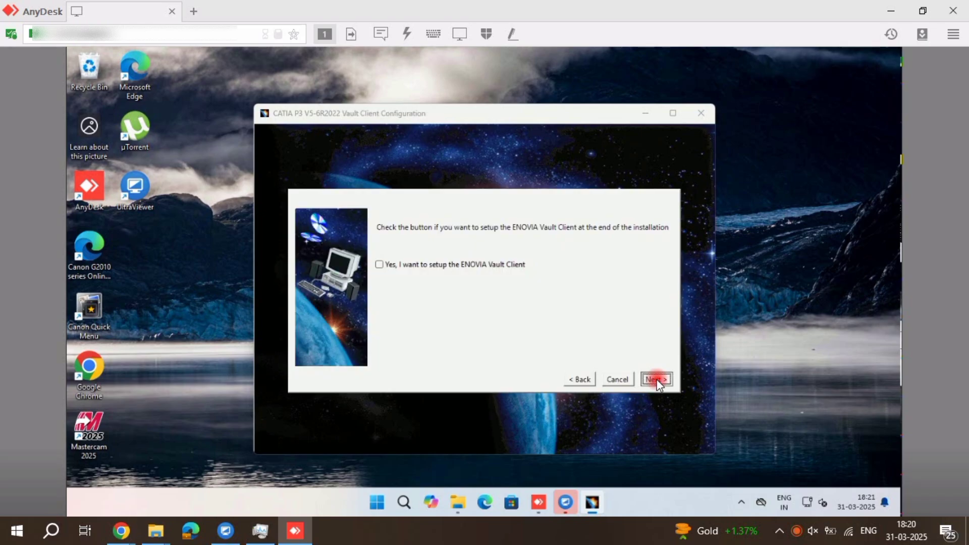
{"action": "left_click", "coordinate": [655, 381]}
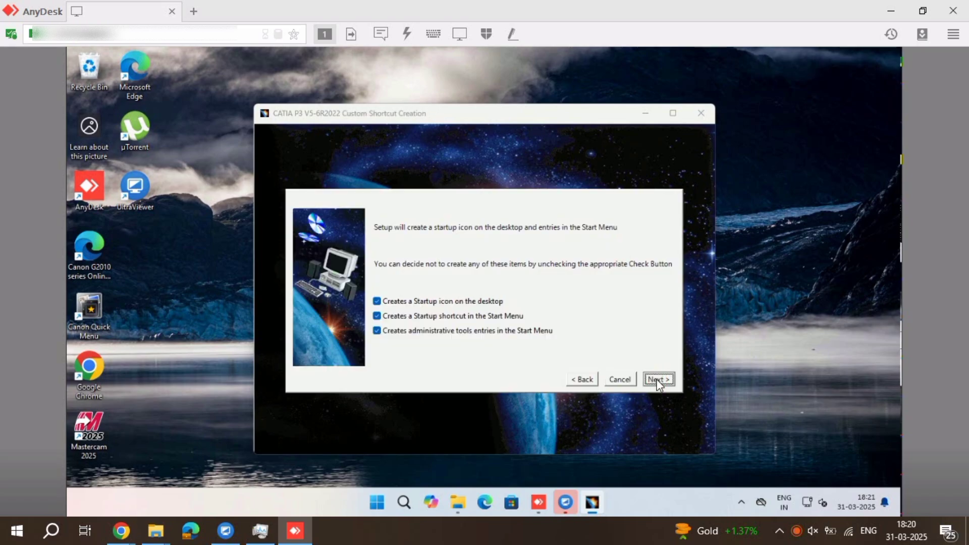
{"action": "left_click", "coordinate": [659, 382]}
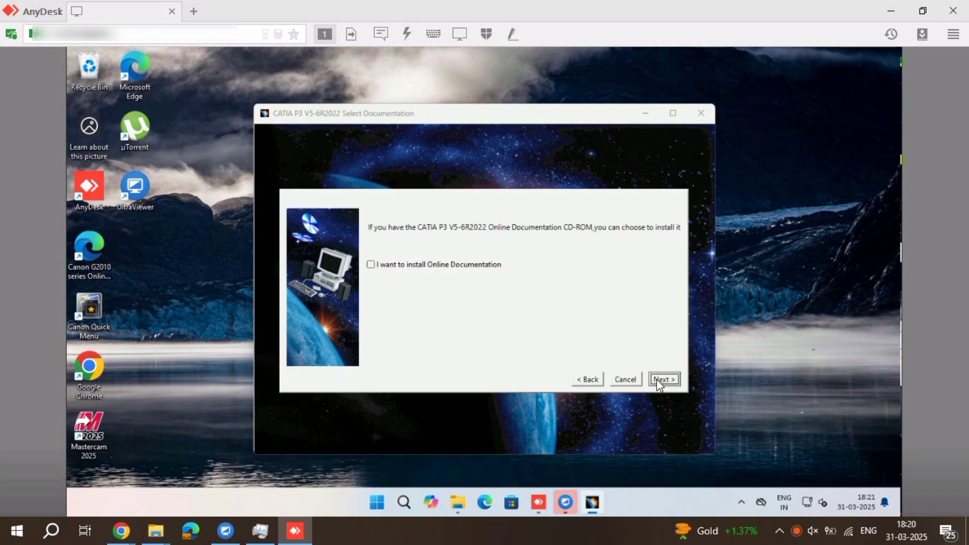
{"action": "left_click", "coordinate": [659, 380]}
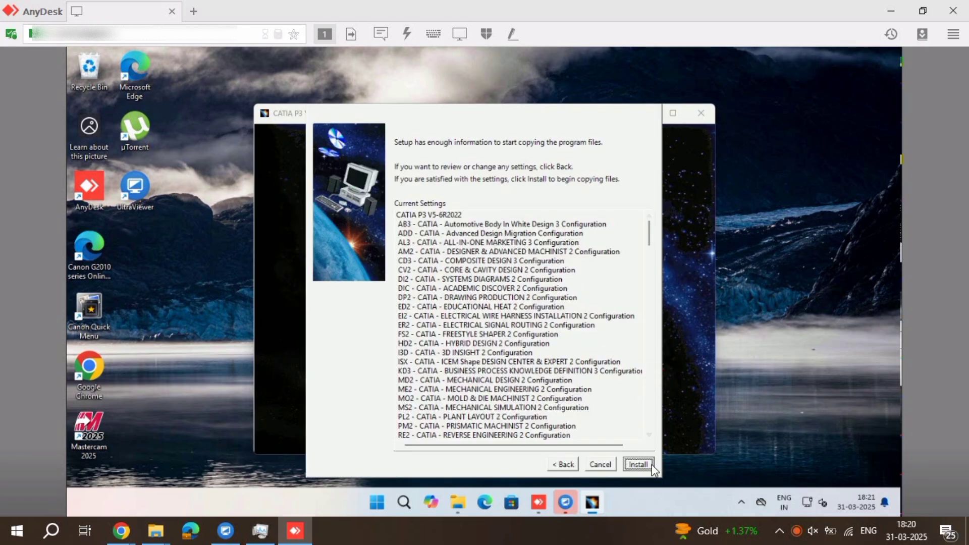
Install CATIA P3 V5-6R2022, allow network access for orbixd, and finish setup with the immediate launch option turned off
{"action": "scroll", "coordinate": [608, 385], "scroll_direction": "down", "scroll_amount": 6}
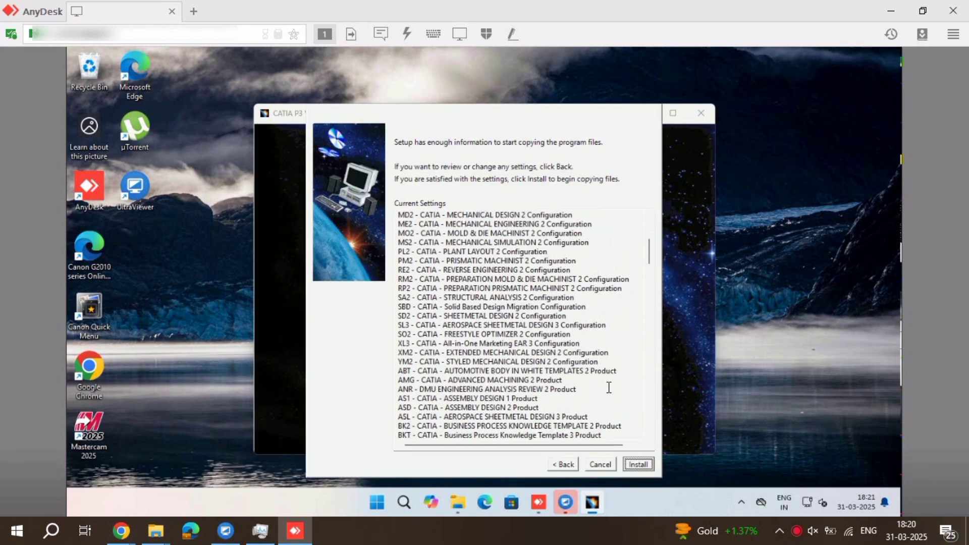
{"action": "left_click", "coordinate": [637, 464]}
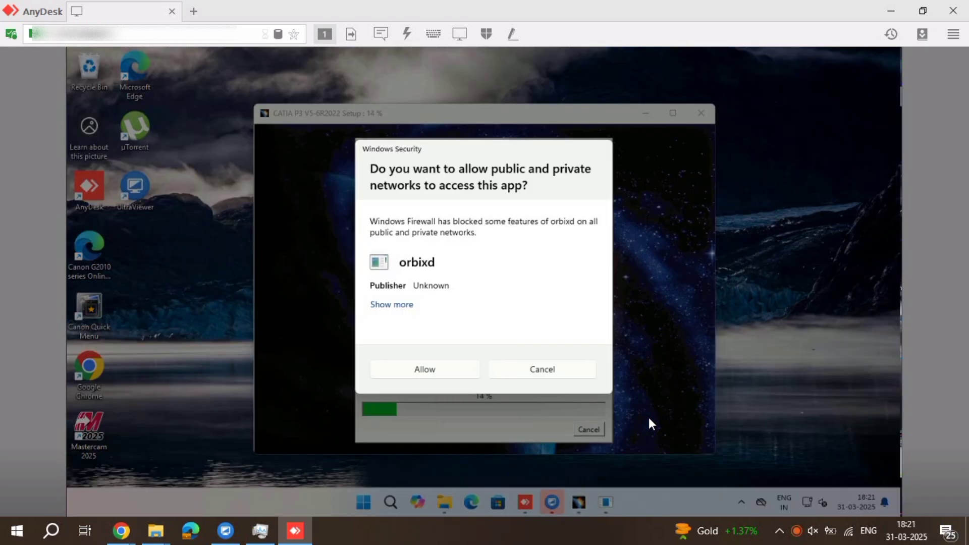
{"action": "left_click", "coordinate": [393, 375]}
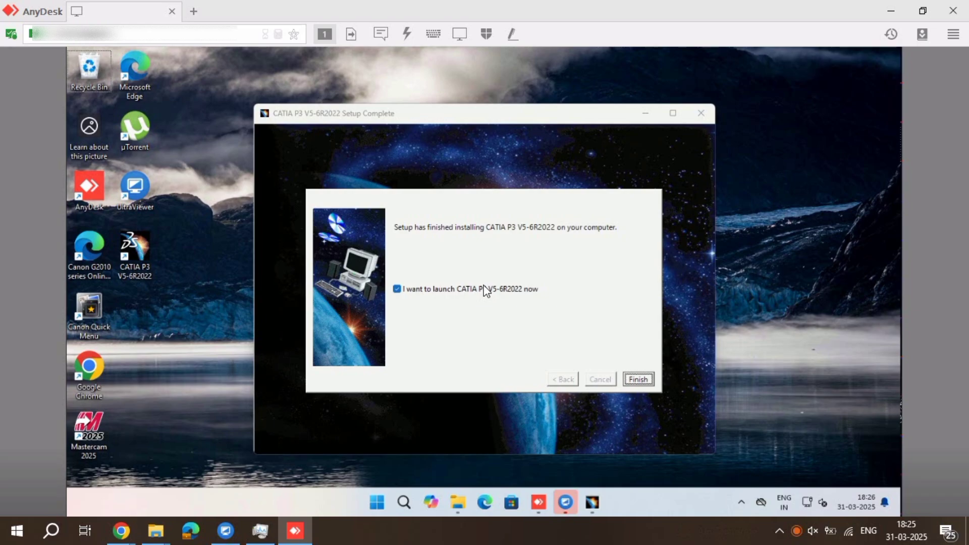
{"action": "left_click", "coordinate": [485, 291]}
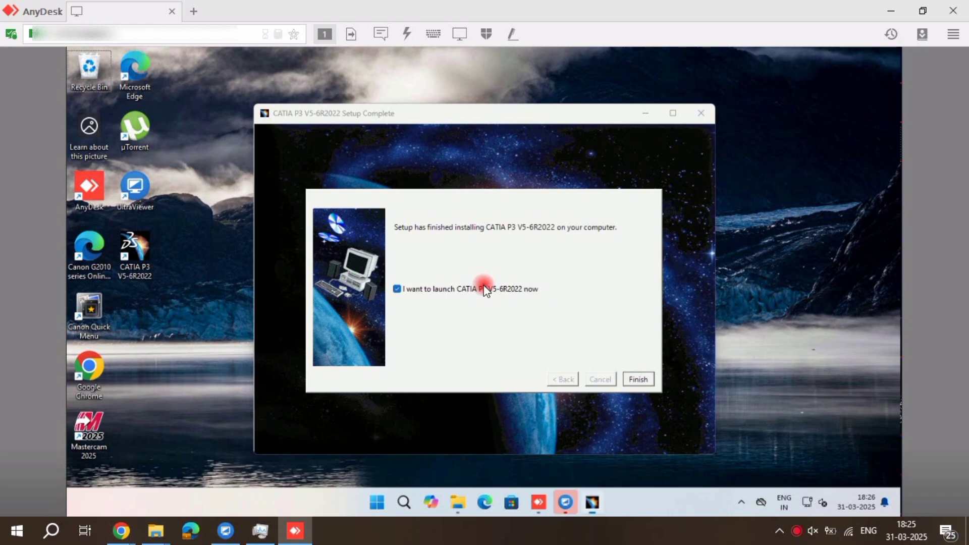
{"action": "left_click", "coordinate": [636, 378]}
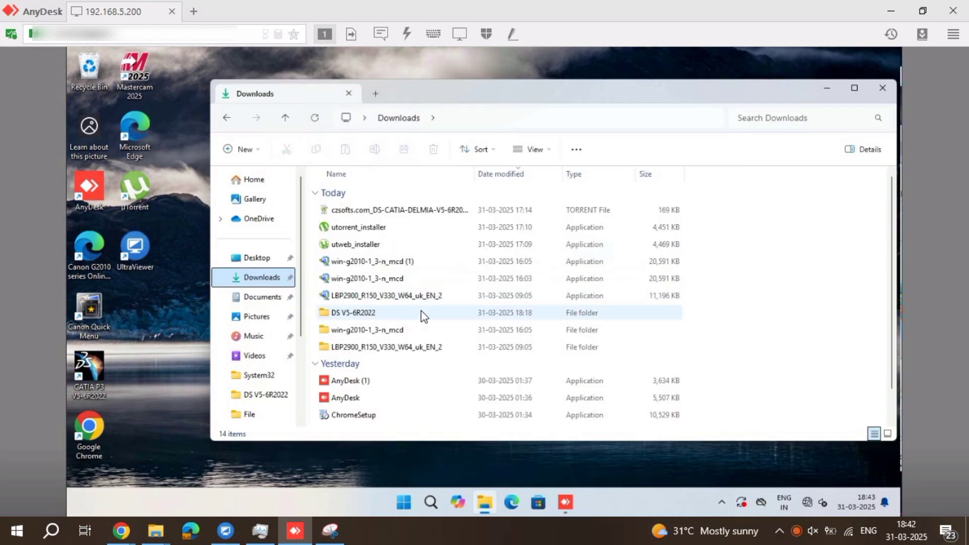
Open the DS V5-6R2022 folder in Downloads, mount the DS.DELMIA.V5-6R2022 disc image and allow it to open
{"action": "double_click", "coordinate": [421, 312]}
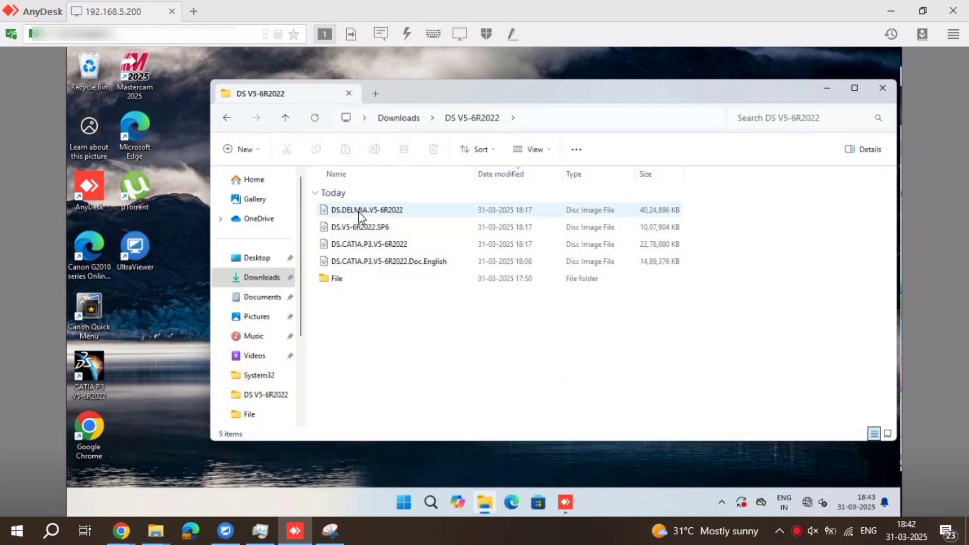
{"action": "right_click", "coordinate": [359, 211]}
{"action": "left_click", "coordinate": [397, 240]}
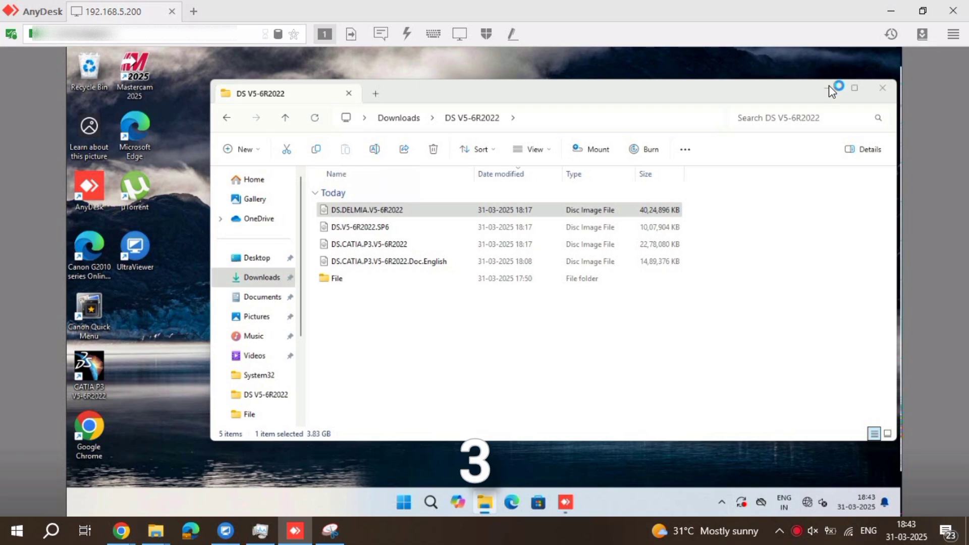
{"action": "right_click", "coordinate": [760, 65]}
{"action": "left_click", "coordinate": [790, 117]}
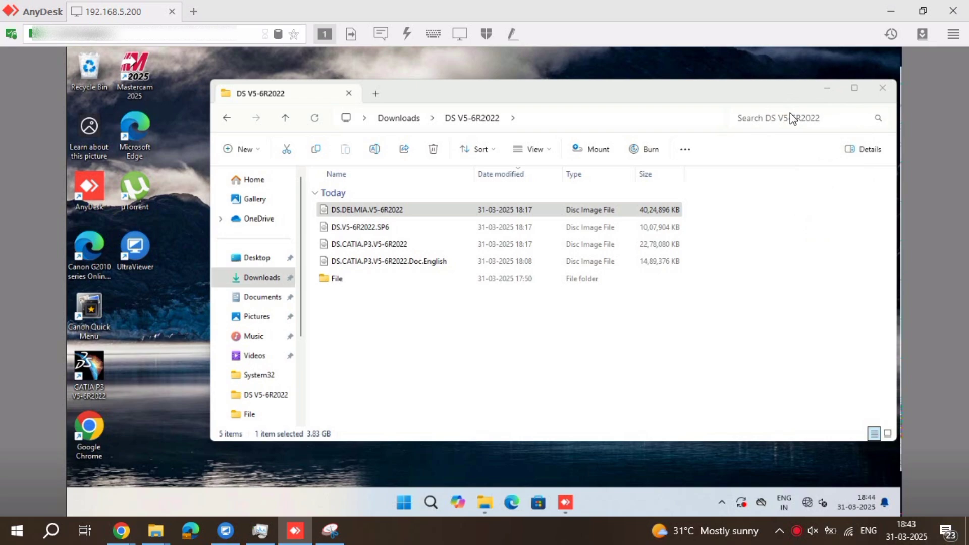
{"action": "double_click", "coordinate": [657, 209]}
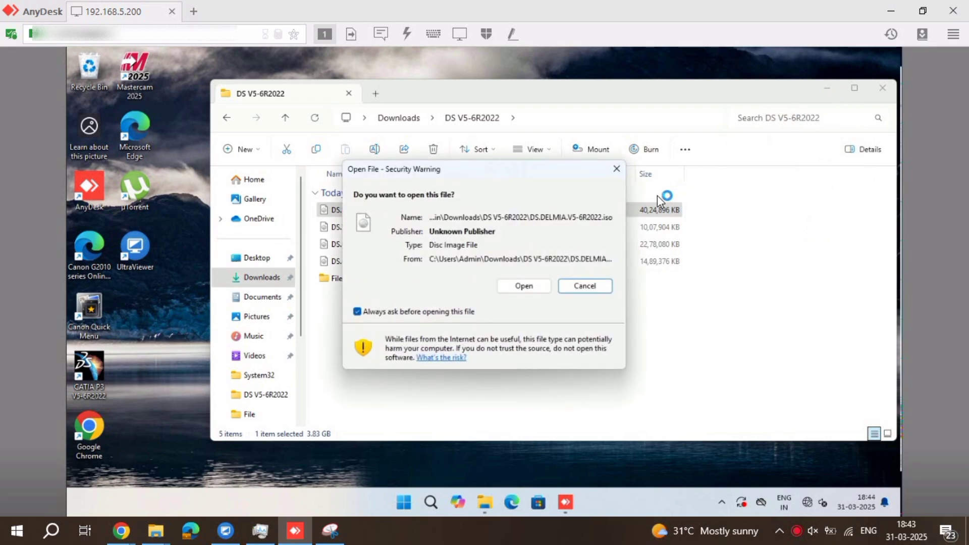
{"action": "left_click", "coordinate": [525, 286]}
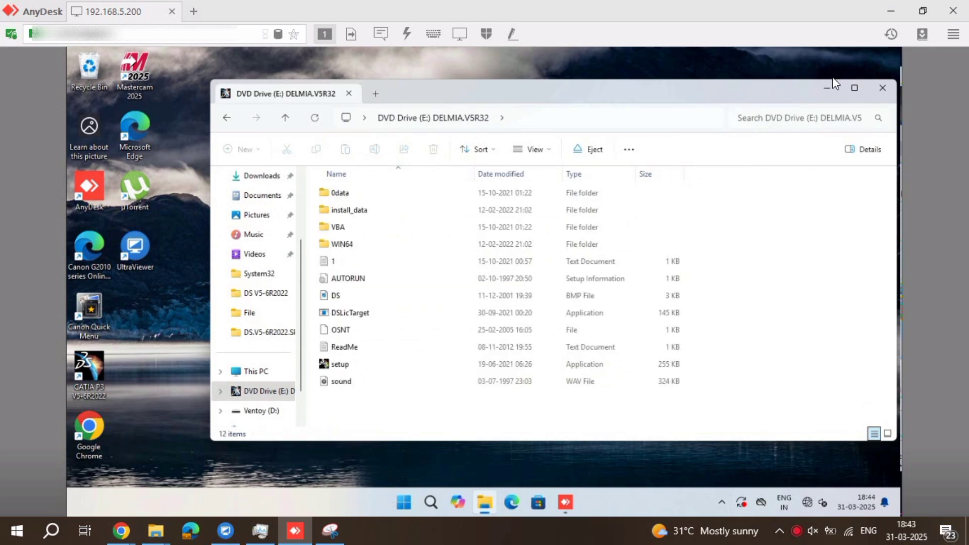
Run setup from the mounted DELMIA.V5R32 drive, approve the security requests and minimize the folder window
{"action": "left_click", "coordinate": [452, 374]}
{"action": "left_click", "coordinate": [426, 370]}
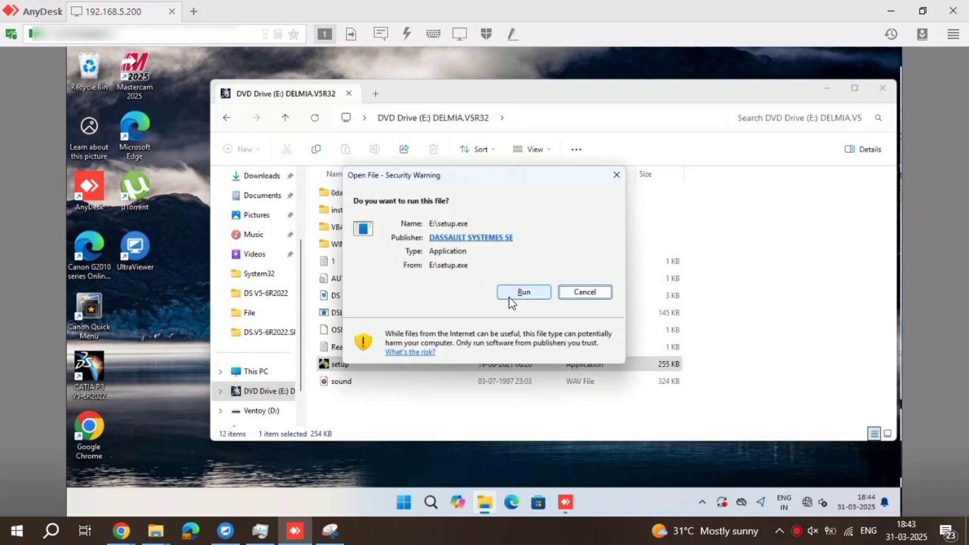
{"action": "left_click", "coordinate": [511, 298]}
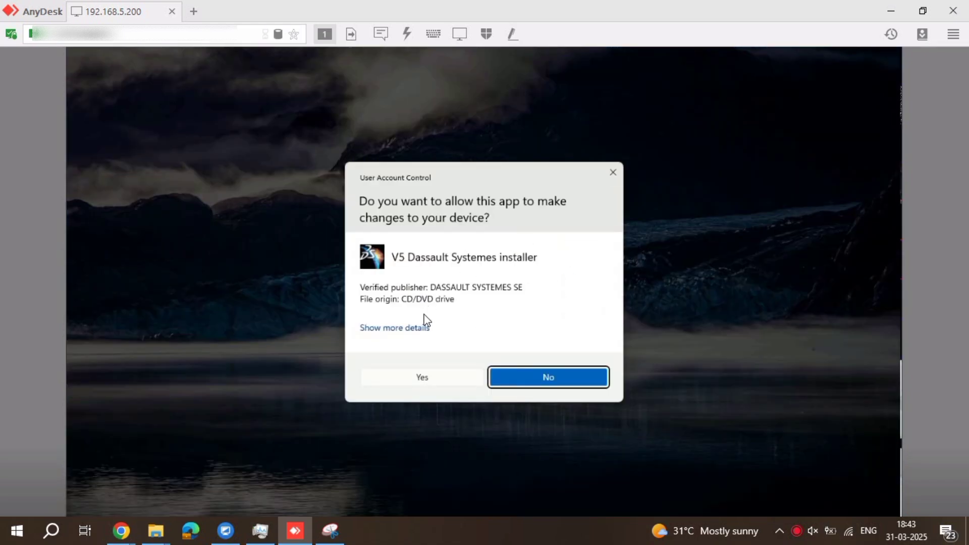
{"action": "left_click", "coordinate": [445, 375]}
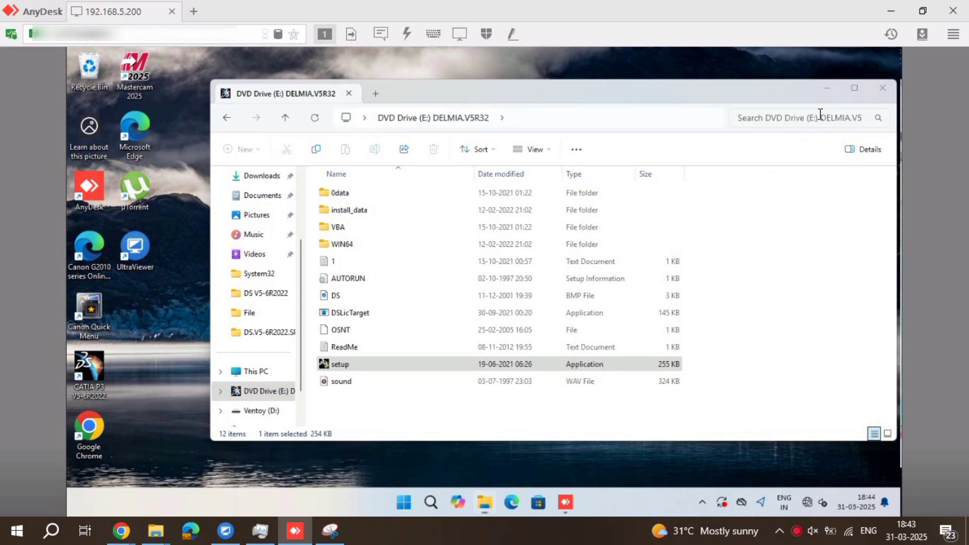
{"action": "left_click", "coordinate": [827, 89]}
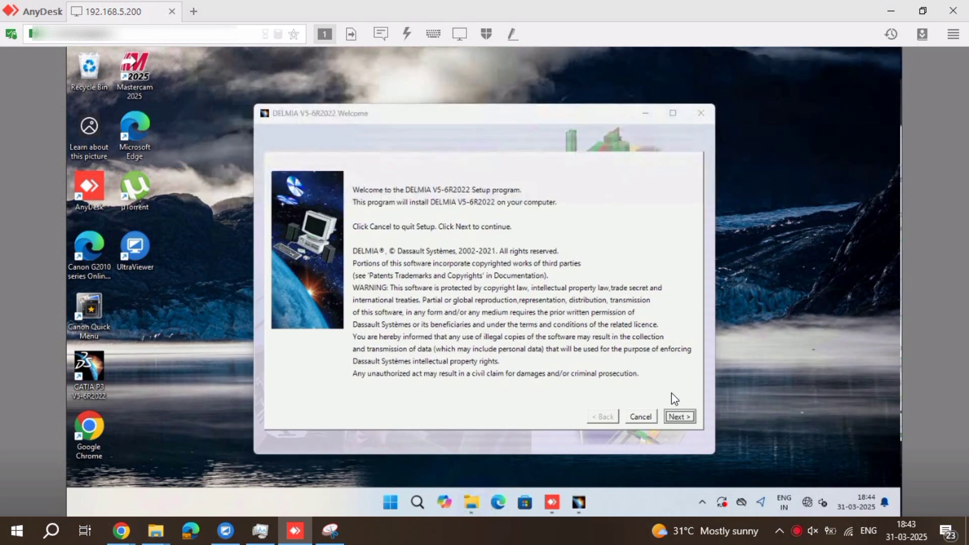
Continue past the DELMIA welcome page, accept destination folder C:\Program Files\Dassault Systemes\B32 and proceed with the Complete setup type
{"action": "left_click", "coordinate": [691, 417]}
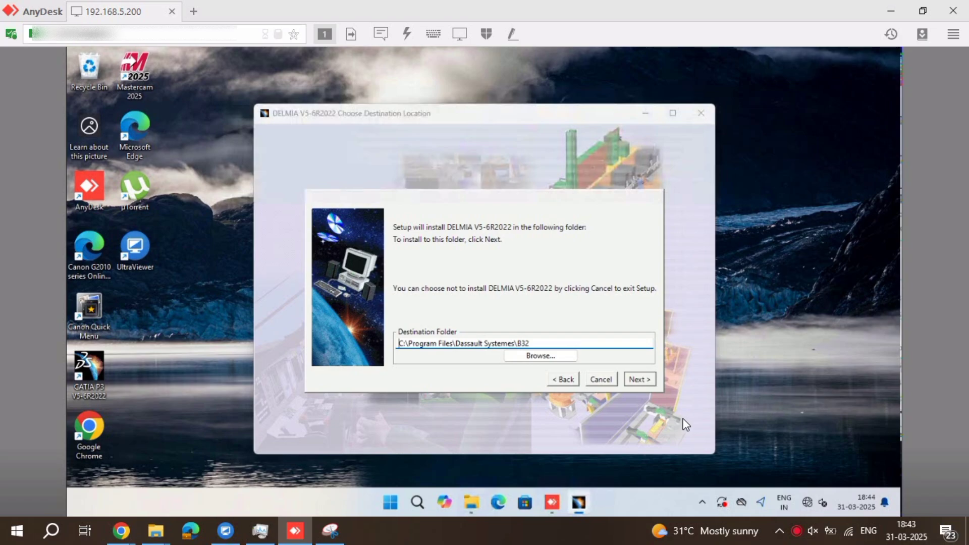
{"action": "left_click", "coordinate": [640, 379]}
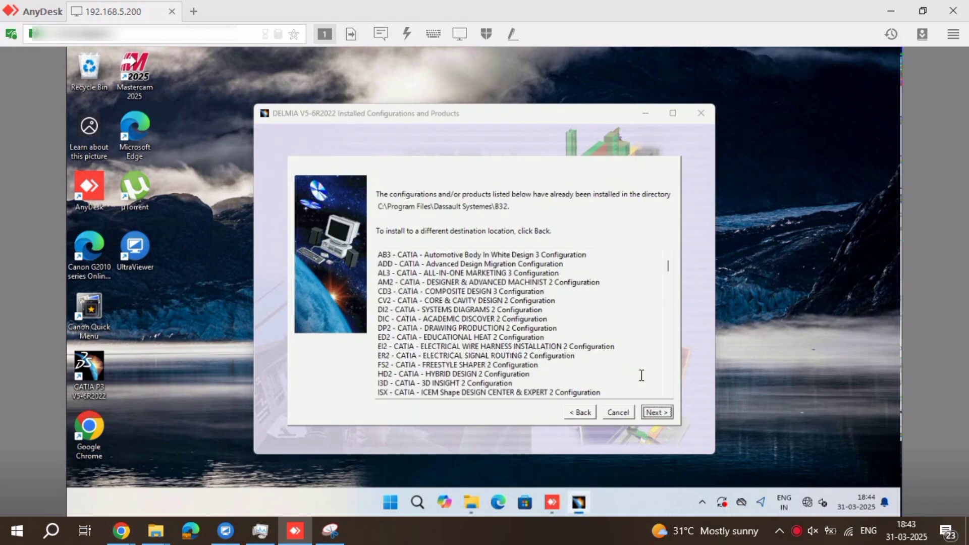
{"action": "left_click", "coordinate": [654, 412]}
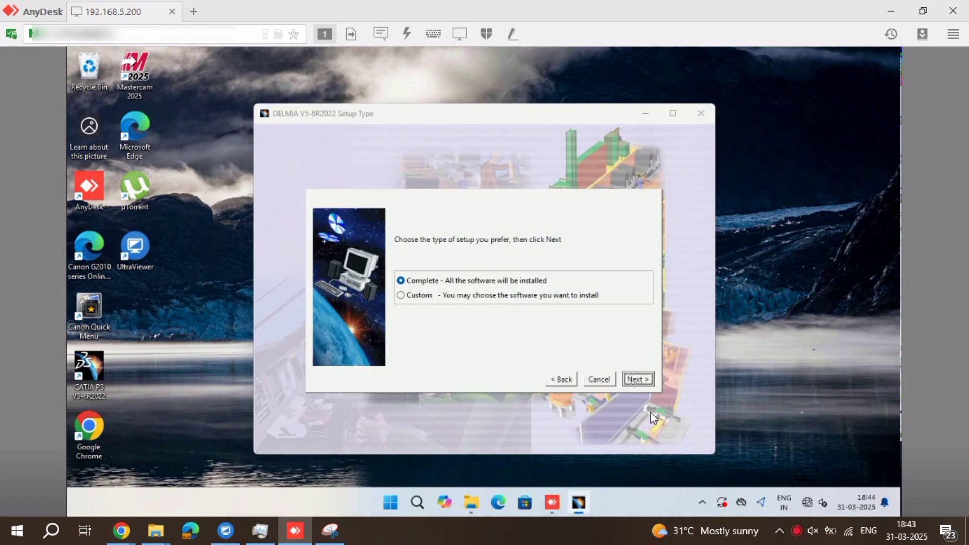
{"action": "left_click", "coordinate": [629, 377]}
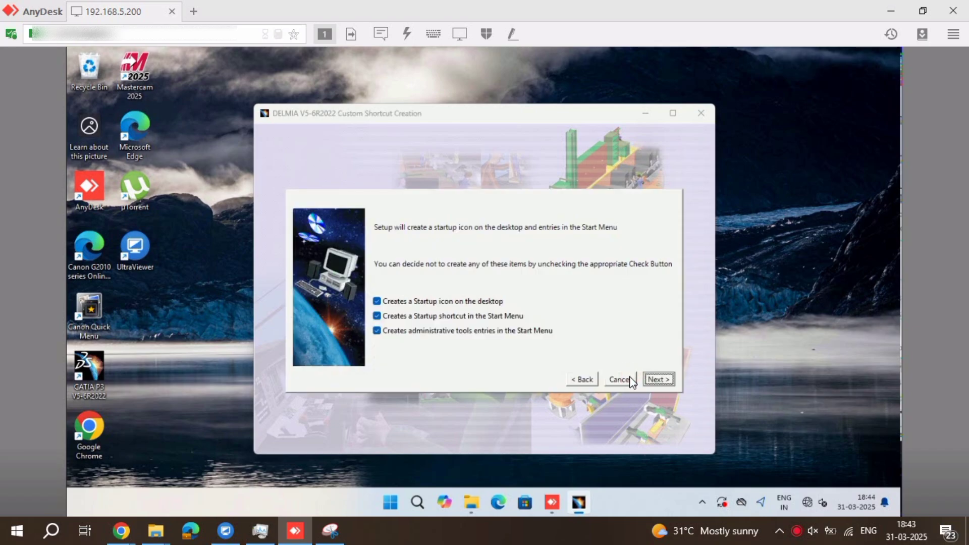
Keep all DELMIA shortcut options, leave out the online documentation and start the installation
{"action": "left_click", "coordinate": [656, 378]}
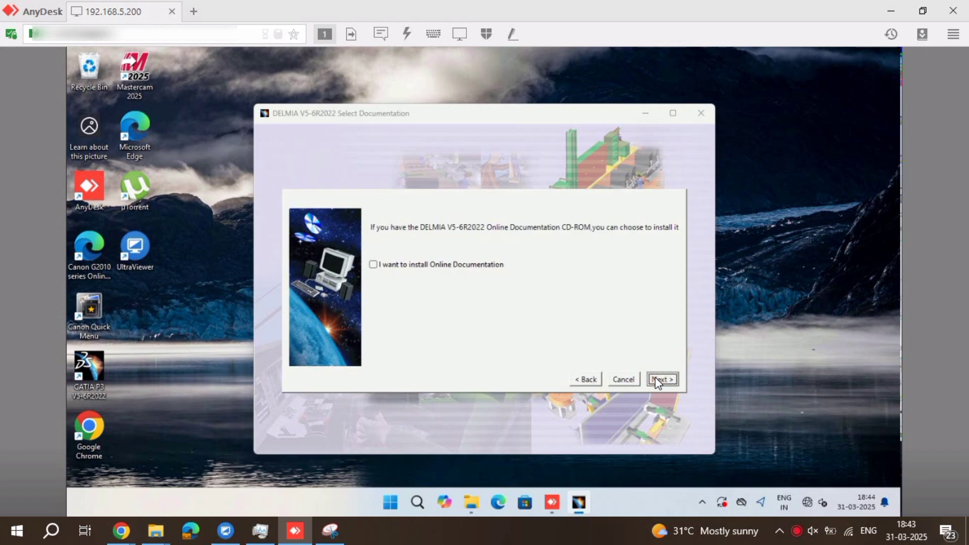
{"action": "left_click", "coordinate": [656, 379]}
{"action": "left_click", "coordinate": [646, 463]}
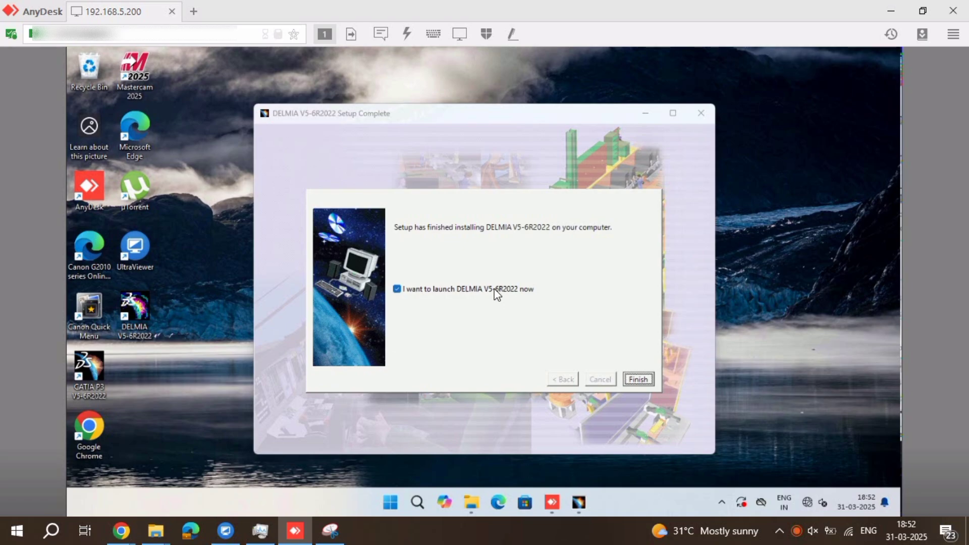
Finish the DELMIA V5-6R2022 setup with the immediate launch option turned off and refresh the desktop
{"action": "left_click", "coordinate": [495, 289]}
{"action": "left_click", "coordinate": [631, 373]}
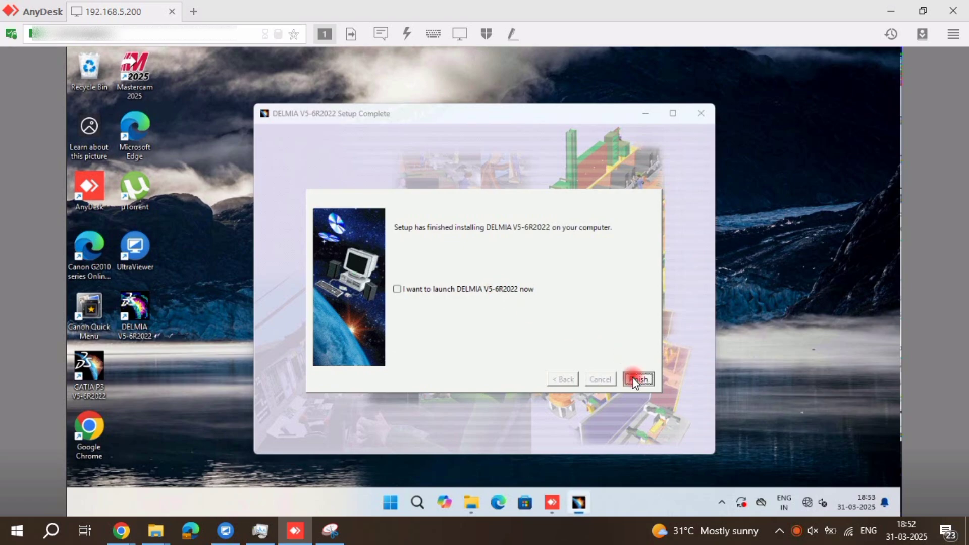
{"action": "right_click", "coordinate": [432, 220]}
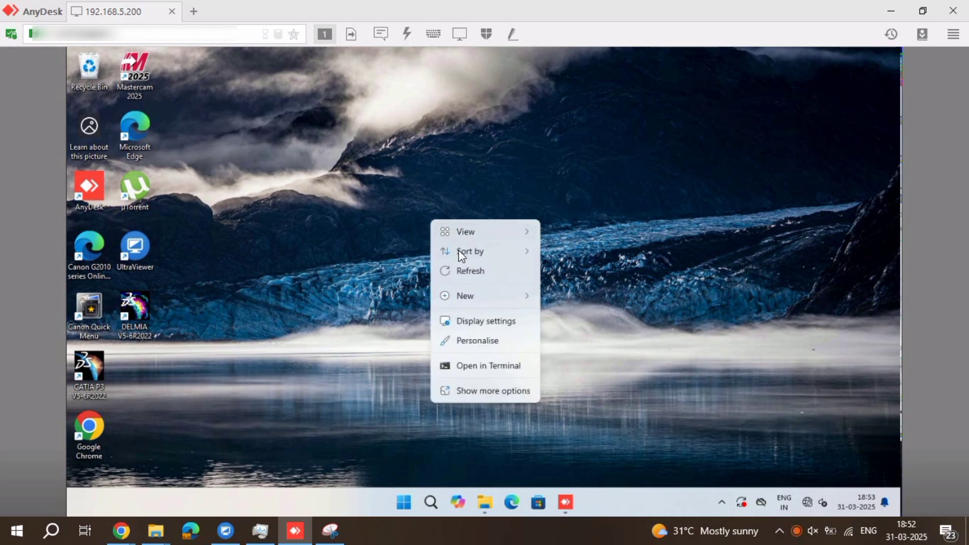
{"action": "left_click", "coordinate": [473, 266]}
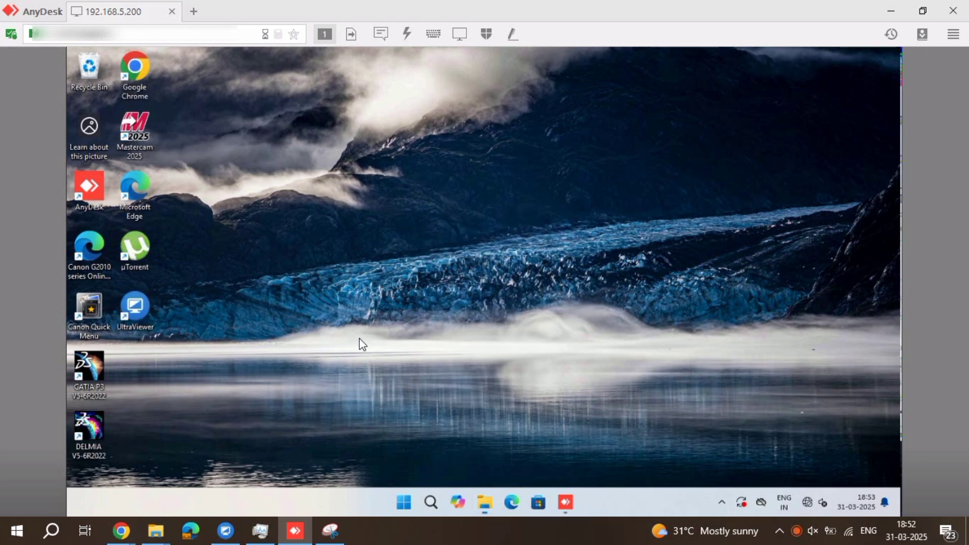
Go to the DS V5-6R2022 folder in Downloads, mount the DS.V5-6R2022.SP6 disc image and allow it to open
{"action": "key", "text": "super+e"}
{"action": "left_click", "coordinate": [125, 246]}
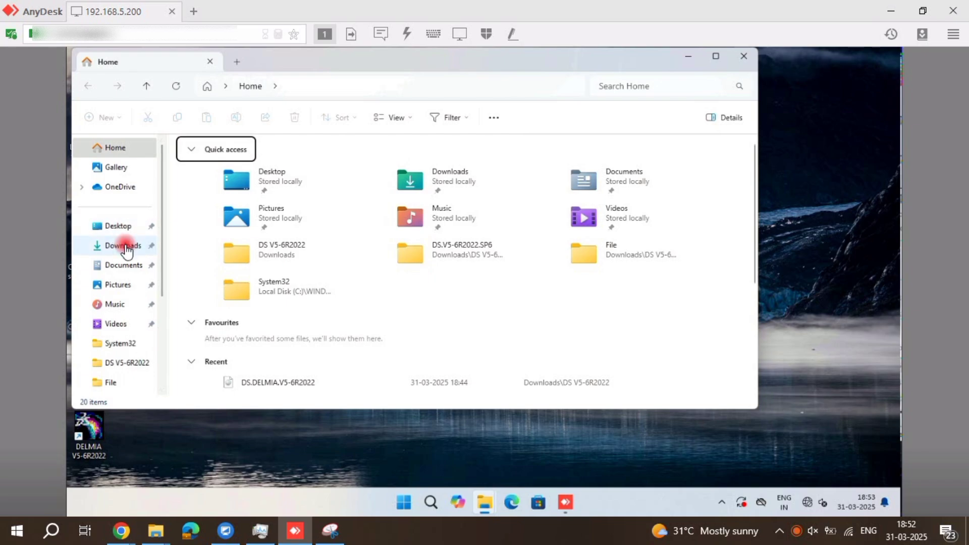
{"action": "double_click", "coordinate": [400, 227]}
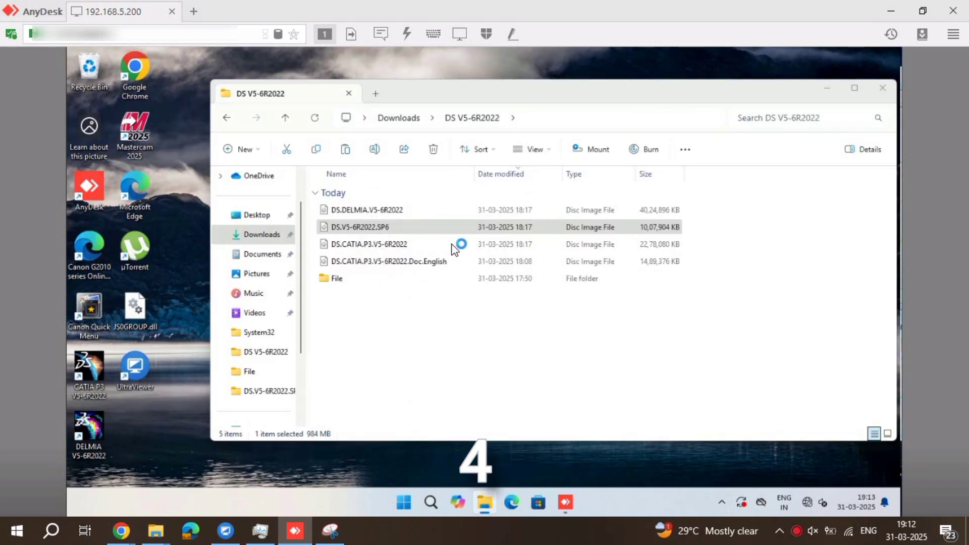
{"action": "right_click", "coordinate": [480, 62]}
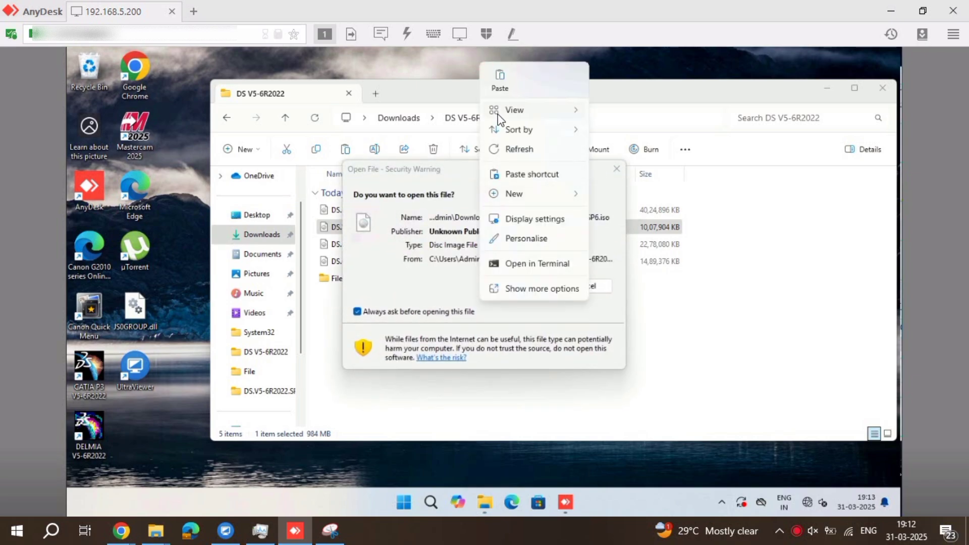
{"action": "left_click", "coordinate": [417, 281]}
{"action": "left_click", "coordinate": [525, 288]}
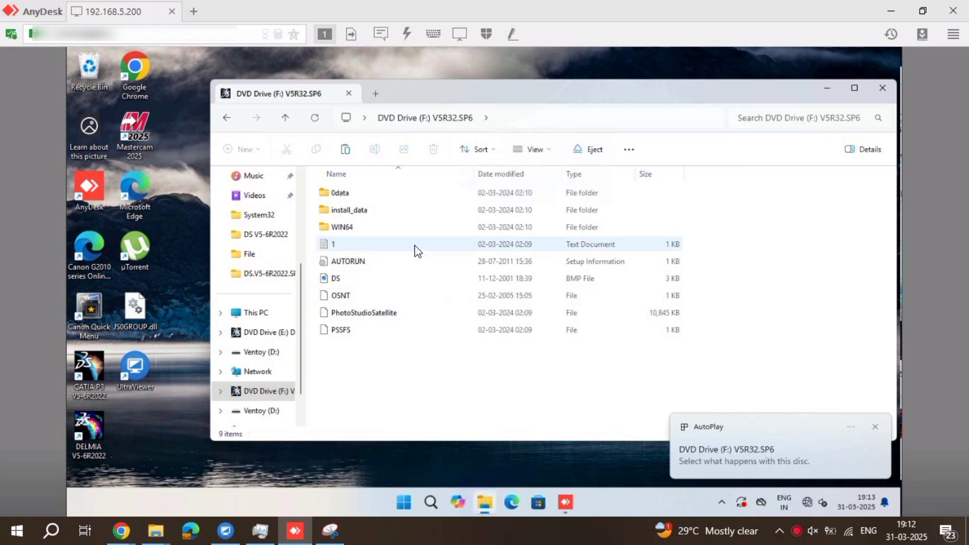
Open the WIN64 folder on the V5R32.SP6 disc and find the StartSPK application
{"action": "double_click", "coordinate": [392, 226]}
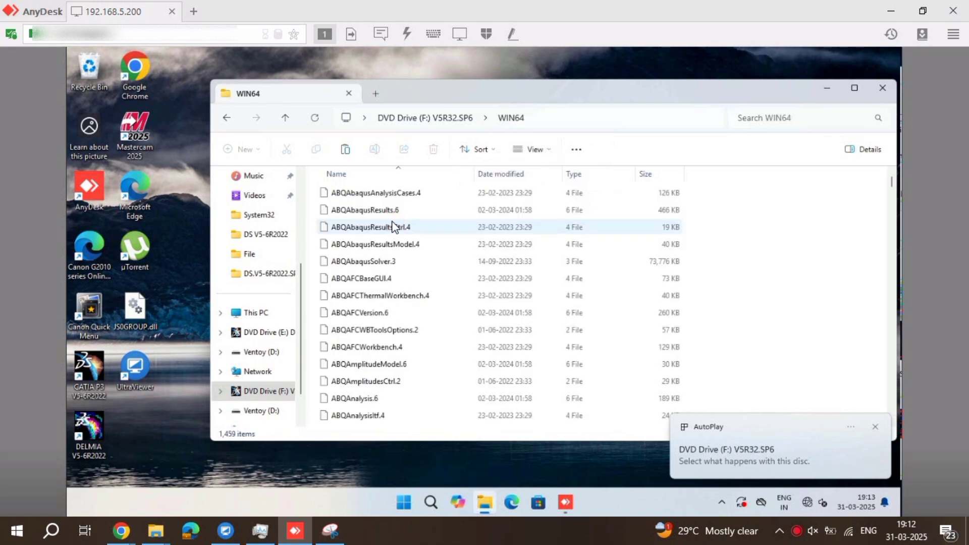
{"action": "left_click", "coordinate": [596, 231]}
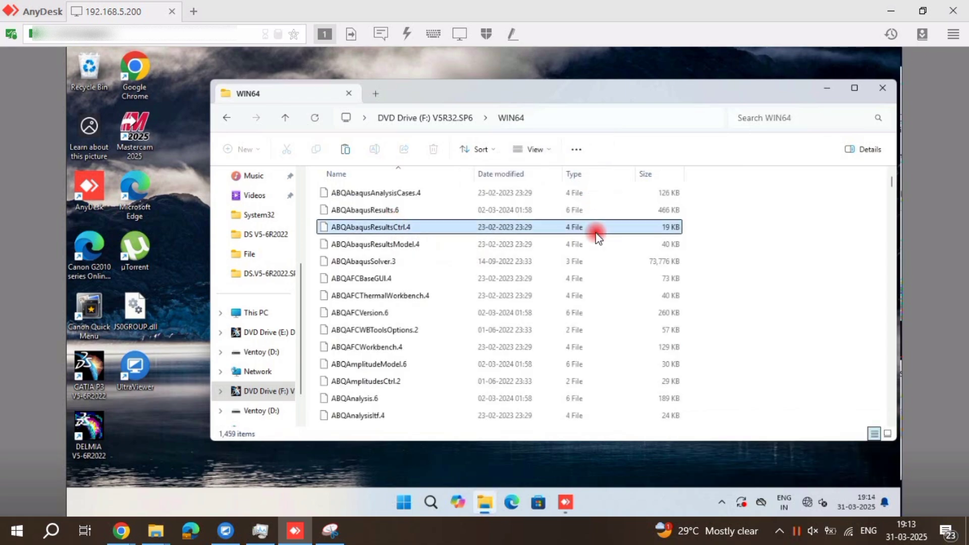
{"action": "key", "text": "s"}
{"action": "key", "text": "s"}
{"action": "key", "text": "s"}
{"action": "key", "text": "s"}
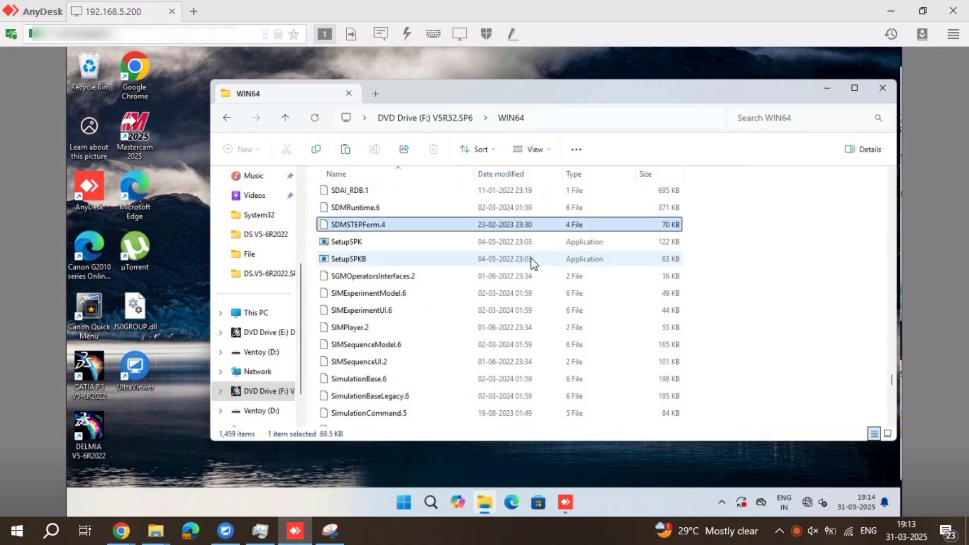
{"action": "key", "text": "s"}
{"action": "key", "text": "s"}
{"action": "key", "text": "s"}
{"action": "key", "text": "s"}
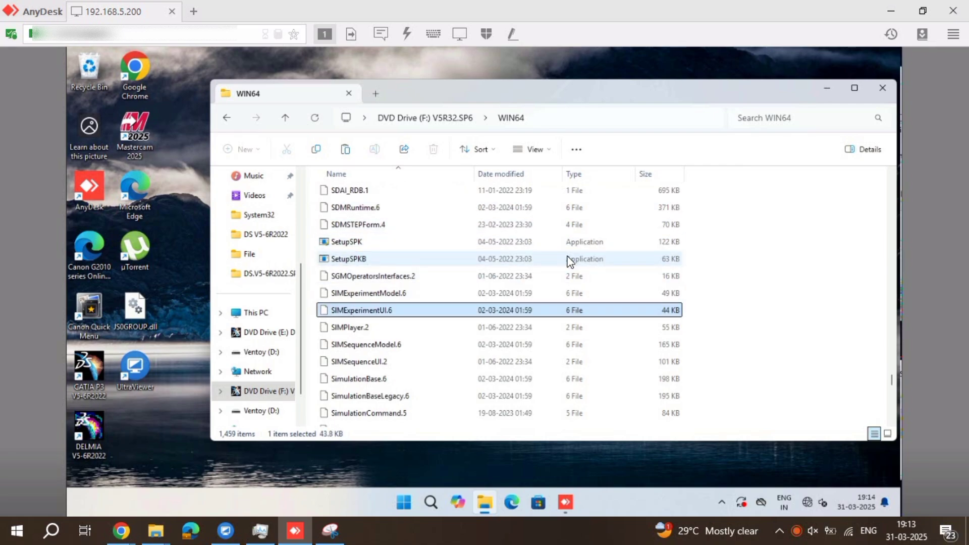
{"action": "key", "text": "s"}
{"action": "key", "text": "s"}
{"action": "key", "text": "s"}
{"action": "key", "text": "s"}
{"action": "key", "text": "s"}
{"action": "key", "text": "s"}
{"action": "key", "text": "s"}
{"action": "key", "text": "s"}
{"action": "key", "text": "s"}
{"action": "key", "text": "s"}
{"action": "key", "text": "s"}
{"action": "key", "text": "s"}
{"action": "key", "text": "s"}
{"action": "key", "text": "s"}
{"action": "key", "text": "s"}
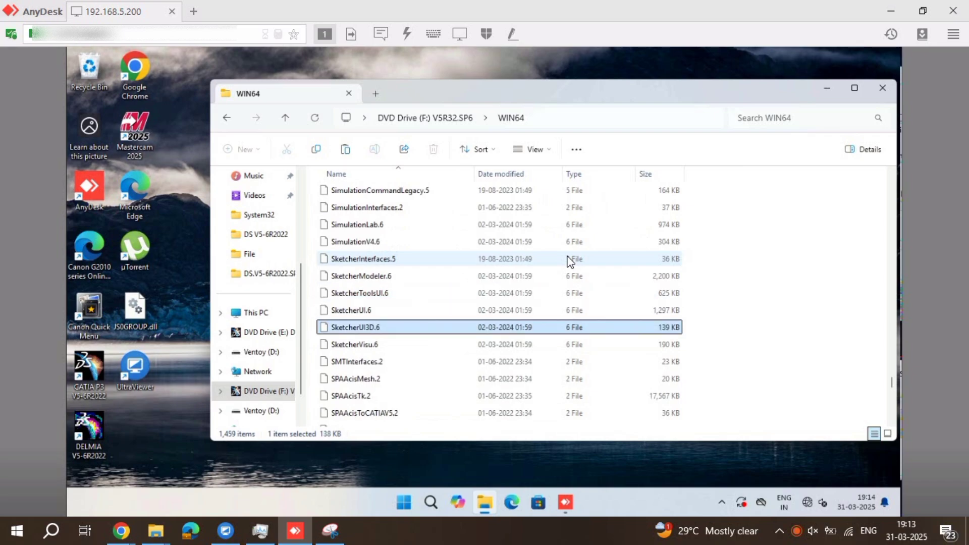
{"action": "key", "text": "s"}
{"action": "key", "text": "s"}
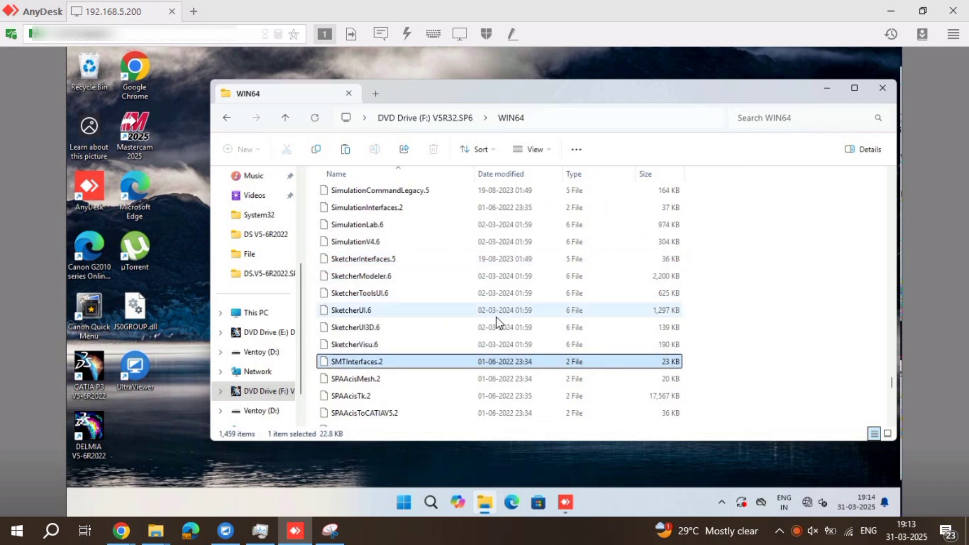
{"action": "left_click", "coordinate": [757, 312]}
{"action": "left_click", "coordinate": [550, 329]}
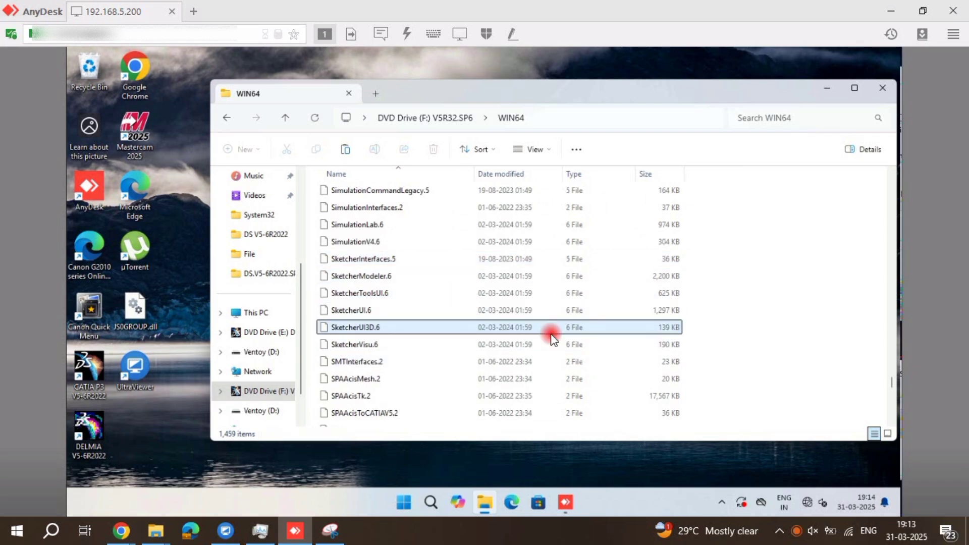
{"action": "key", "text": "s"}
{"action": "key", "text": "t"}
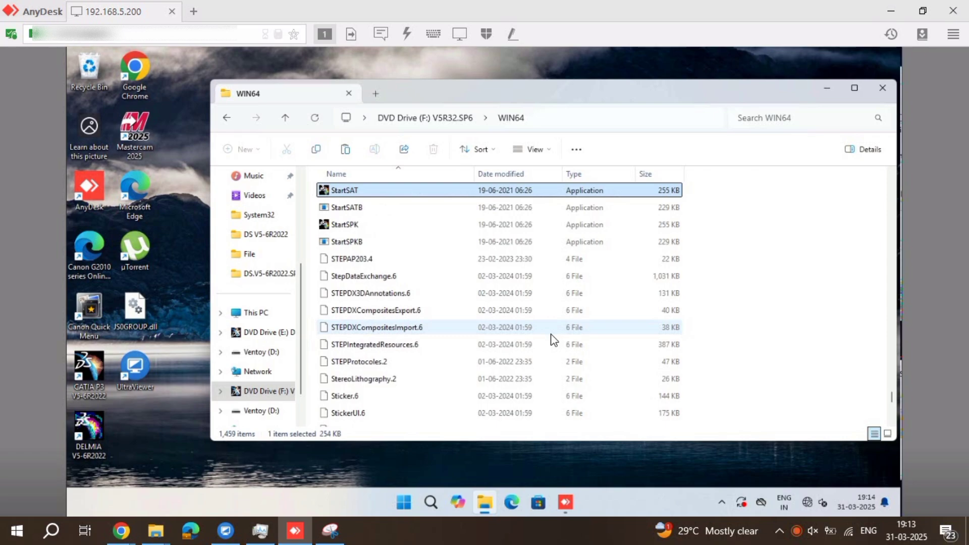
Run StartSPK, allow it to make changes to the device and minimize the WIN64 folder window
{"action": "left_click", "coordinate": [367, 225]}
{"action": "double_click", "coordinate": [367, 225]}
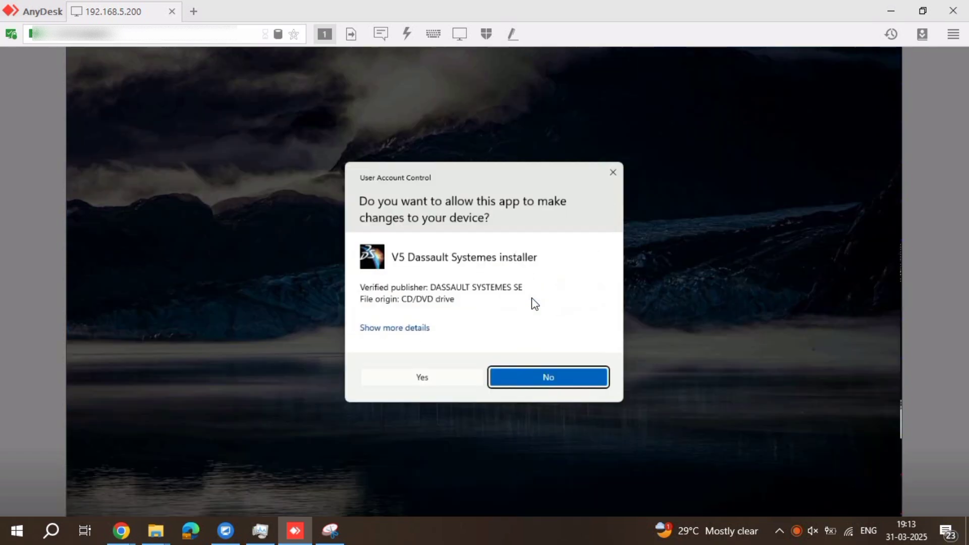
{"action": "left_click", "coordinate": [467, 381]}
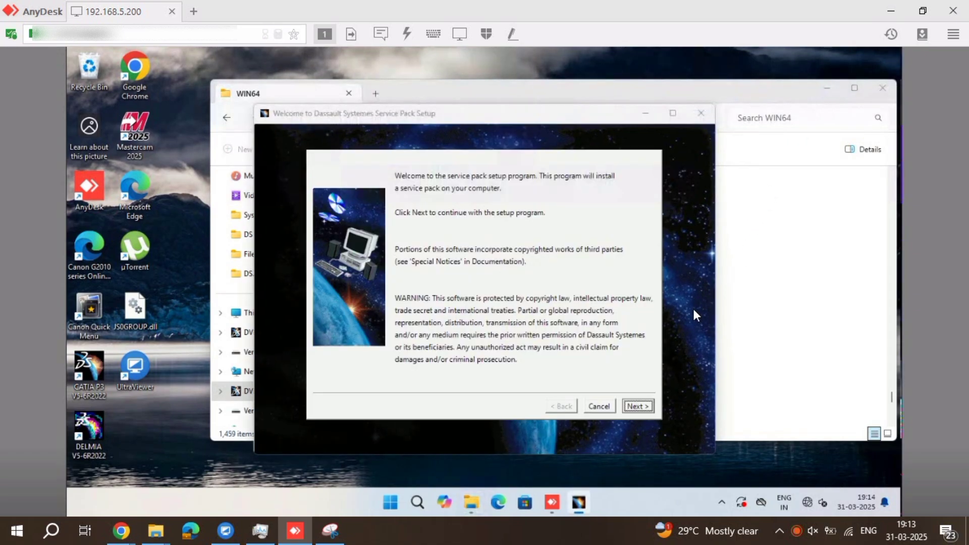
{"action": "left_click", "coordinate": [818, 85]}
Continue with Version 5-6 Release 2022 Service Pack 6, leave automatic commit off and start the service pack installation
{"action": "left_click", "coordinate": [638, 406]}
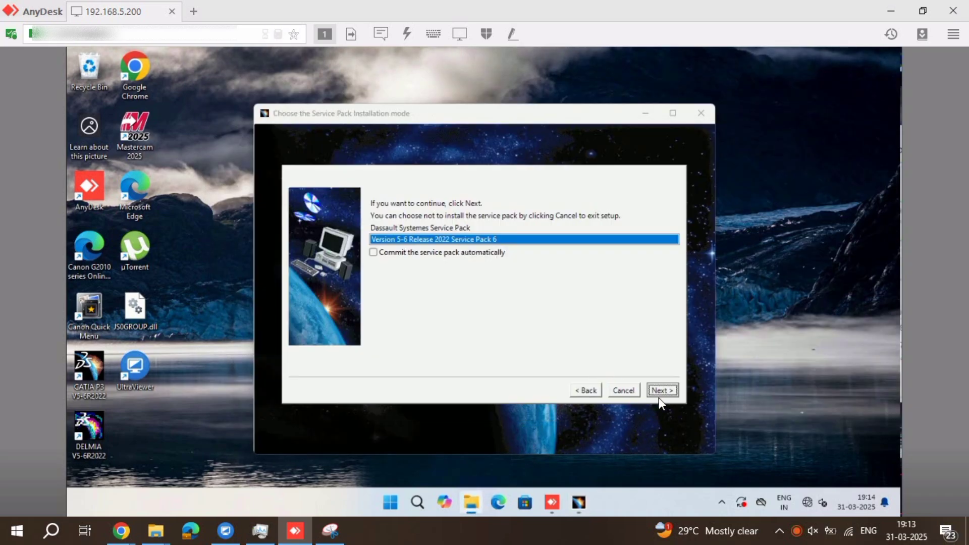
{"action": "left_click", "coordinate": [587, 391]}
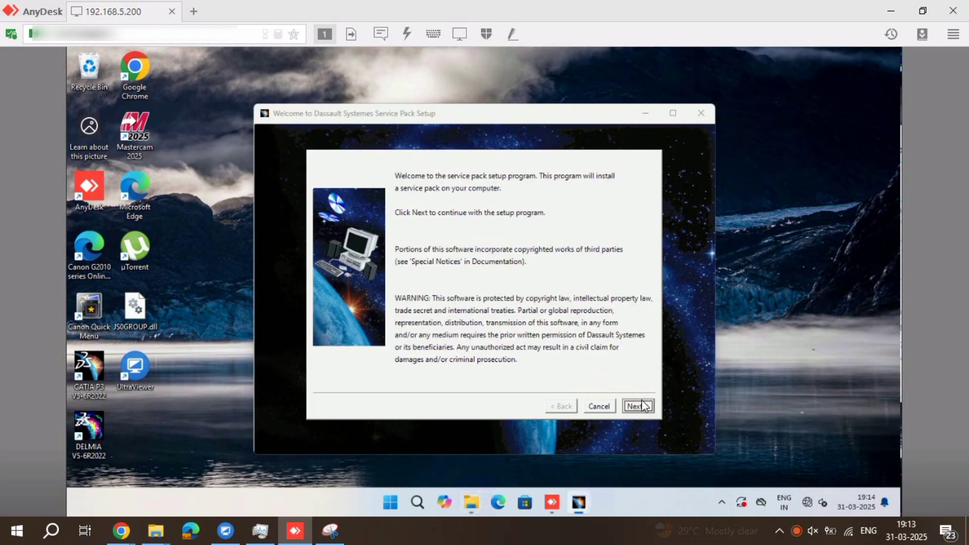
{"action": "left_click", "coordinate": [639, 406]}
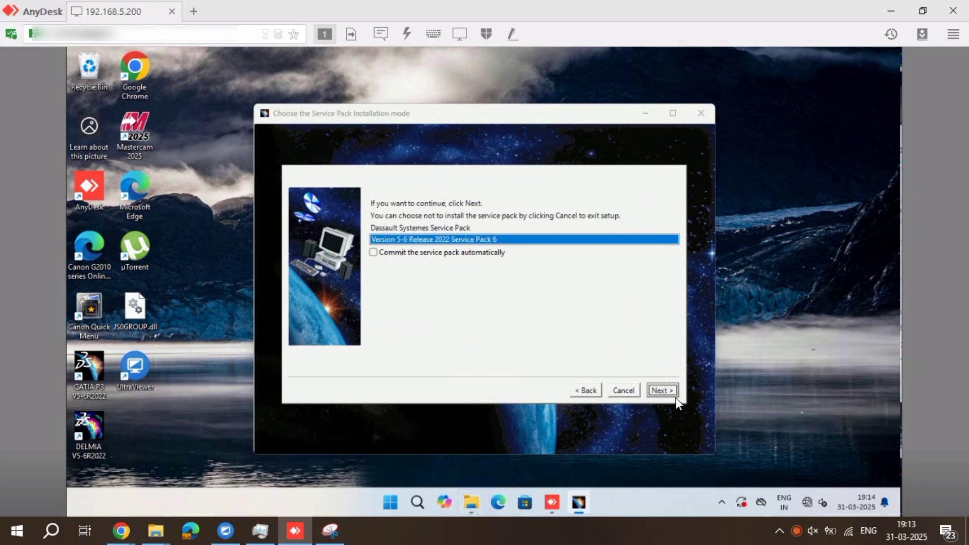
{"action": "left_click", "coordinate": [673, 392]}
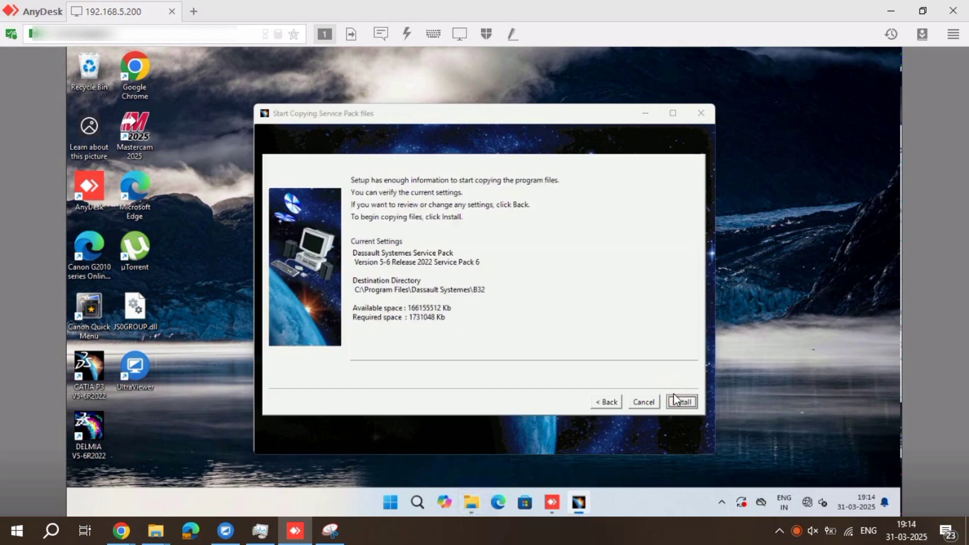
{"action": "left_click", "coordinate": [681, 402]}
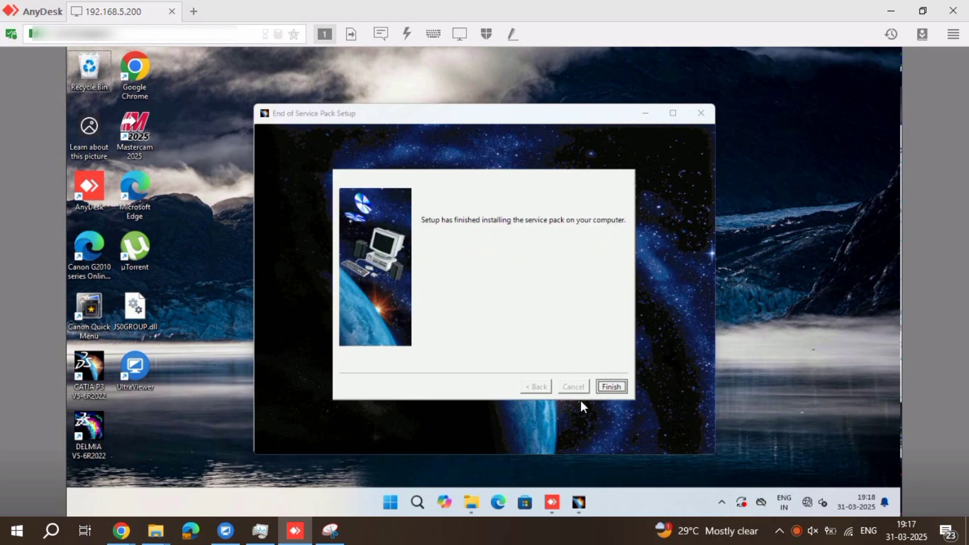
Finish the service pack setup and refresh the desktop
{"action": "left_click", "coordinate": [611, 388]}
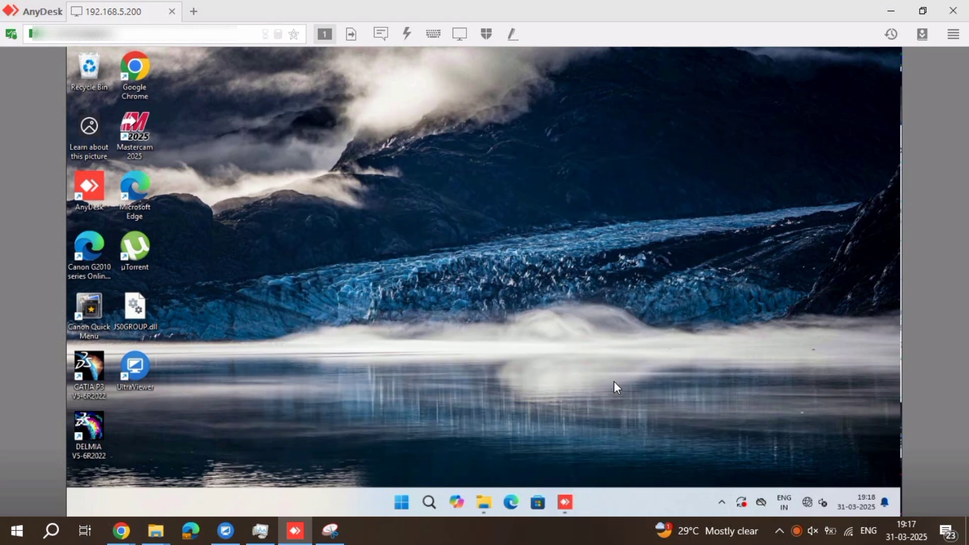
{"action": "right_click", "coordinate": [554, 160]}
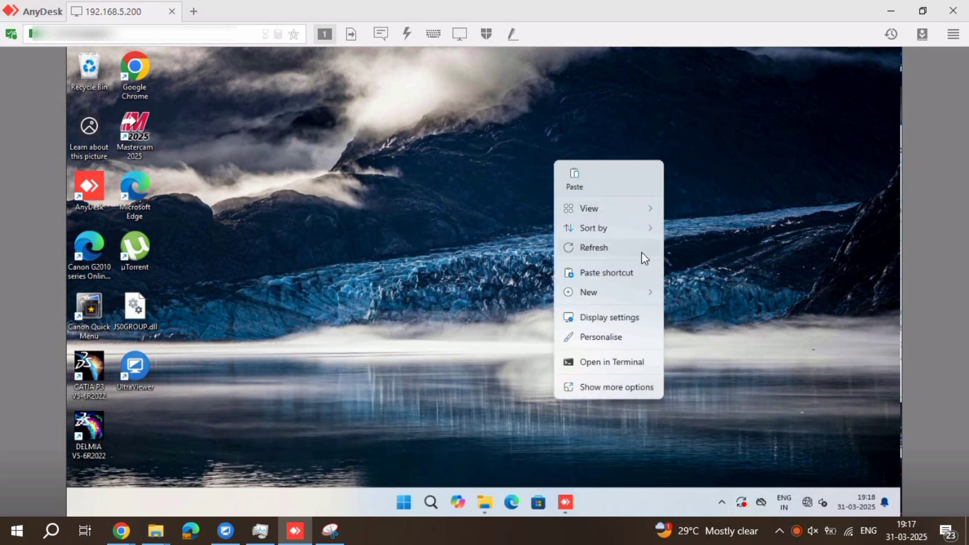
{"action": "left_click", "coordinate": [641, 253]}
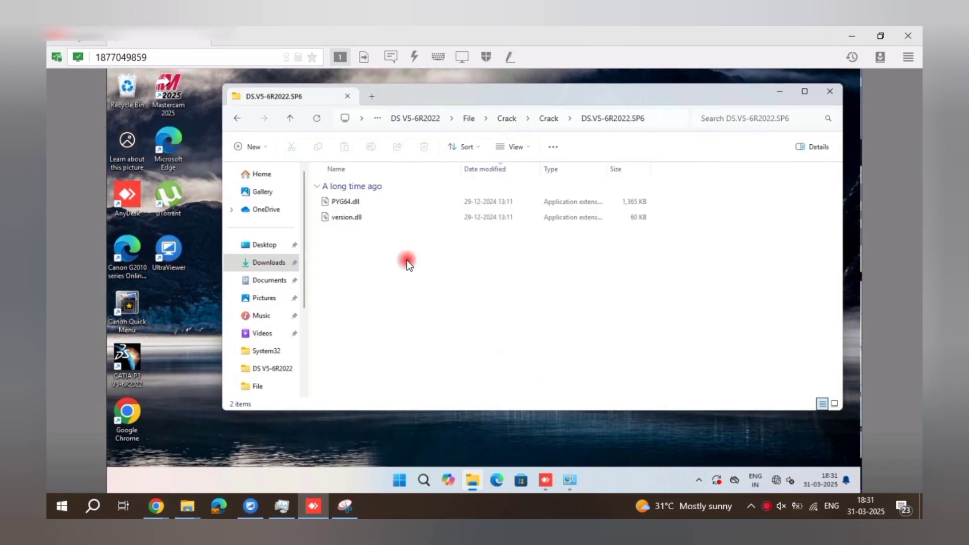
Copy PYG64.dll and version.dll from the DS.V5-6R2022.SP6 folder inside Crack and close the folder window
{"action": "left_click_drag", "start_coordinate": [406, 259], "coordinate": [317, 174]}
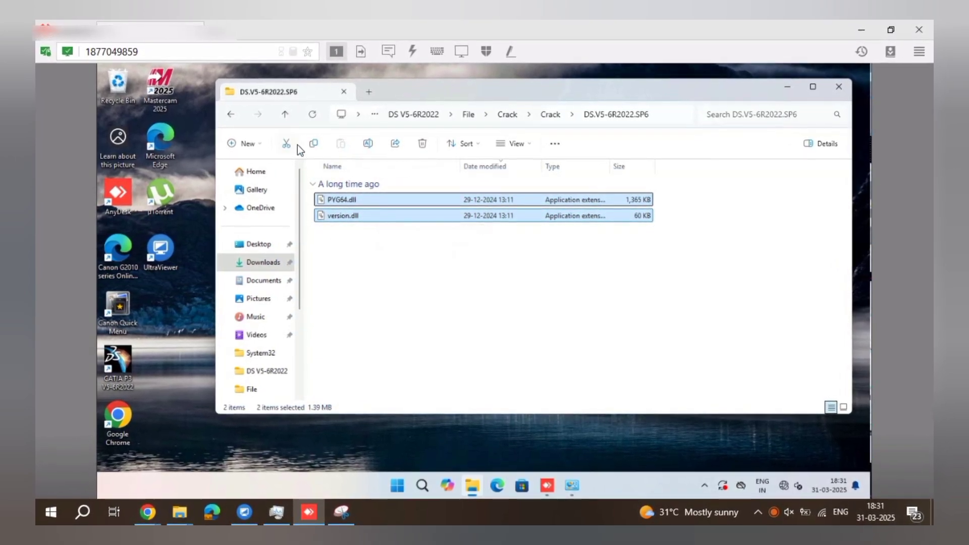
{"action": "left_click", "coordinate": [311, 144]}
{"action": "left_click", "coordinate": [424, 270]}
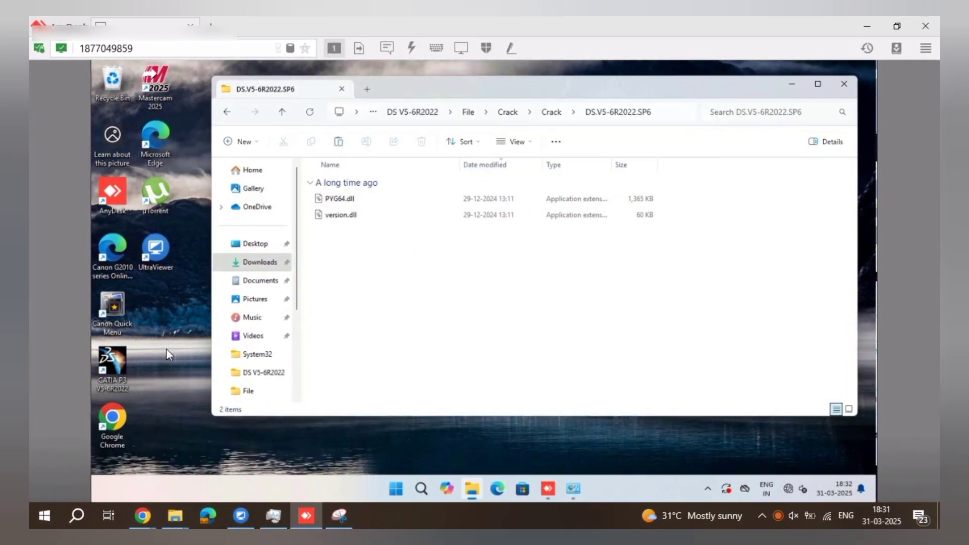
{"action": "left_click", "coordinate": [844, 83]}
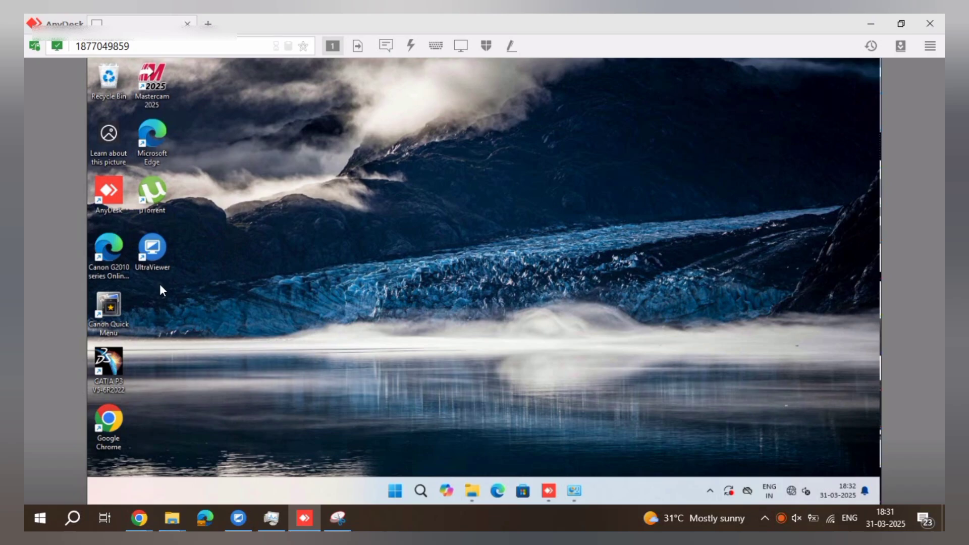
Open the file location of the CATIA P3 V5-6R2022 desktop shortcut and maximize the bin folder window
{"action": "right_click", "coordinate": [123, 358]}
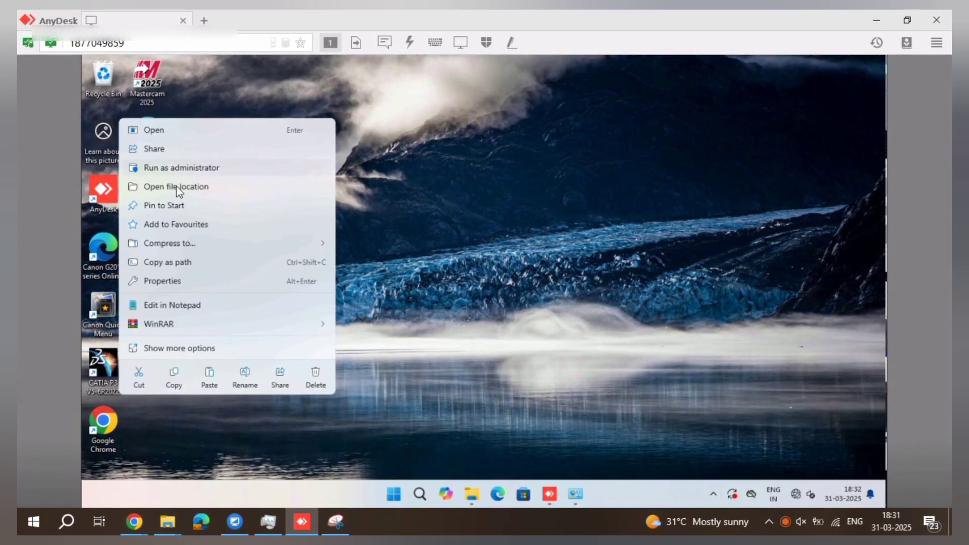
{"action": "left_click", "coordinate": [178, 188]}
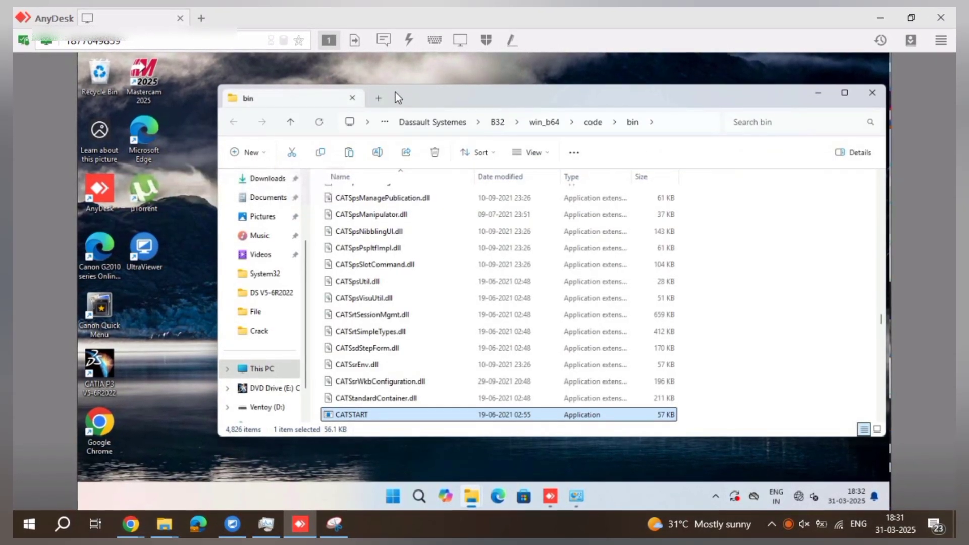
{"action": "double_click", "coordinate": [395, 92]}
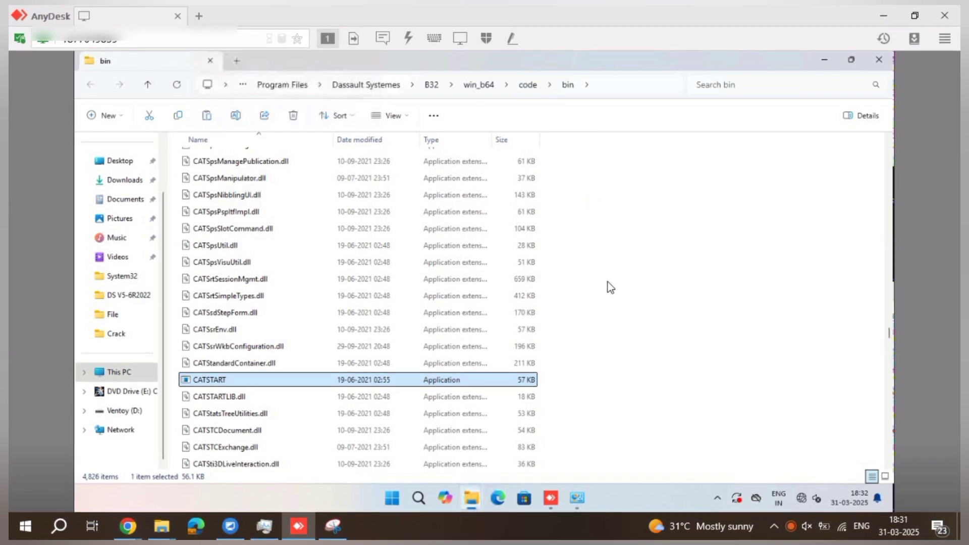
Paste the two copied DLL files into the B32\win_b64\code\bin folder, granting administrator permission for the copy
{"action": "scroll", "coordinate": [610, 286], "scroll_direction": "up", "scroll_amount": 20}
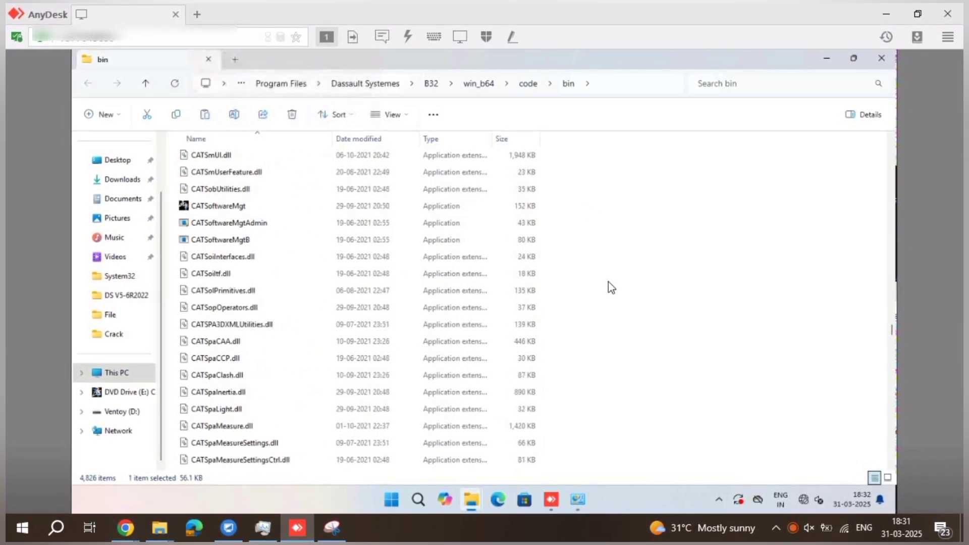
{"action": "scroll", "coordinate": [609, 286], "scroll_direction": "up", "scroll_amount": 20}
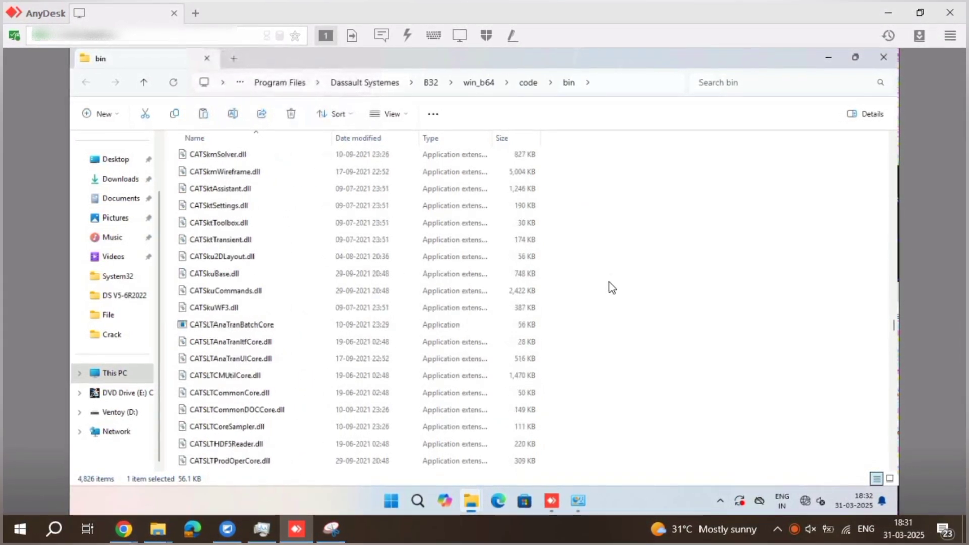
{"action": "scroll", "coordinate": [612, 288], "scroll_direction": "up", "scroll_amount": 20}
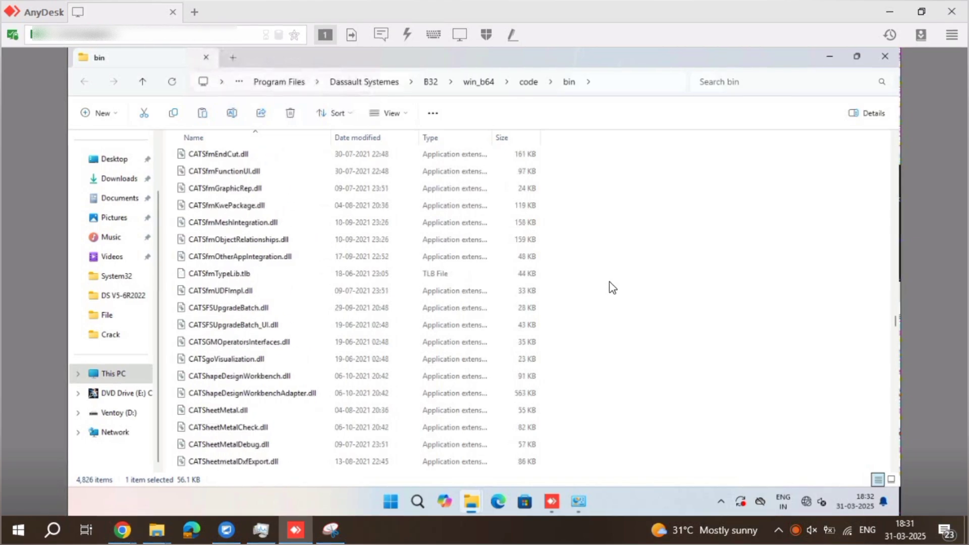
{"action": "scroll", "coordinate": [613, 287], "scroll_direction": "up", "scroll_amount": 15}
{"action": "right_click", "coordinate": [610, 284]}
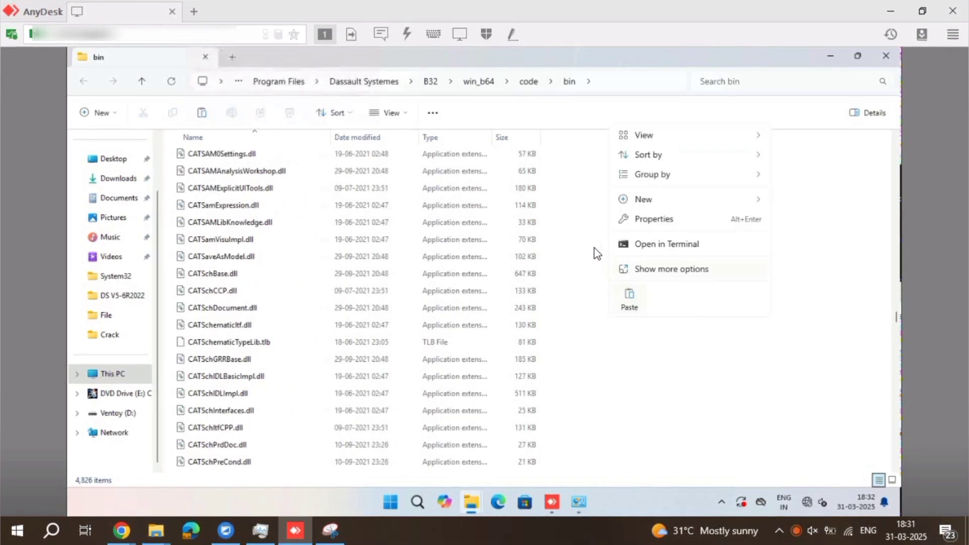
{"action": "left_click", "coordinate": [201, 111]}
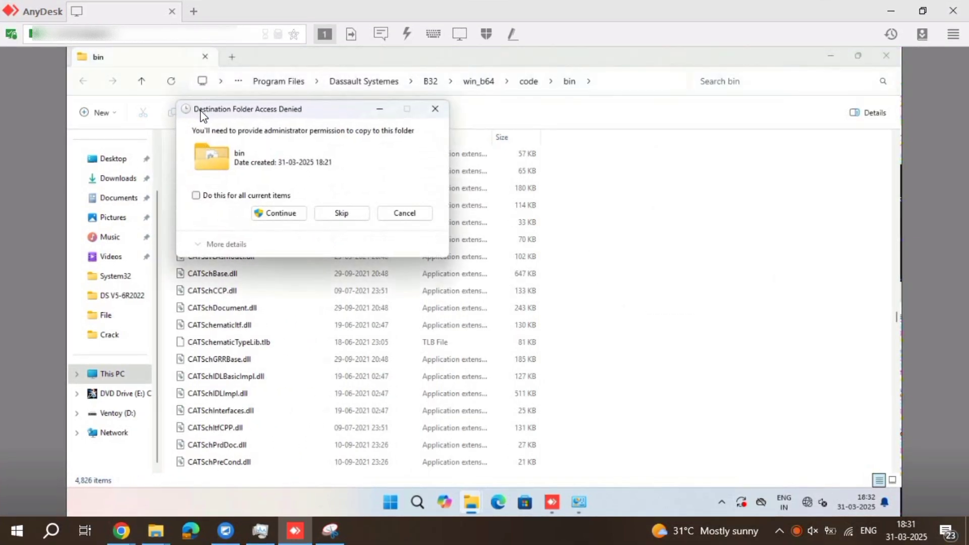
{"action": "left_click", "coordinate": [277, 218]}
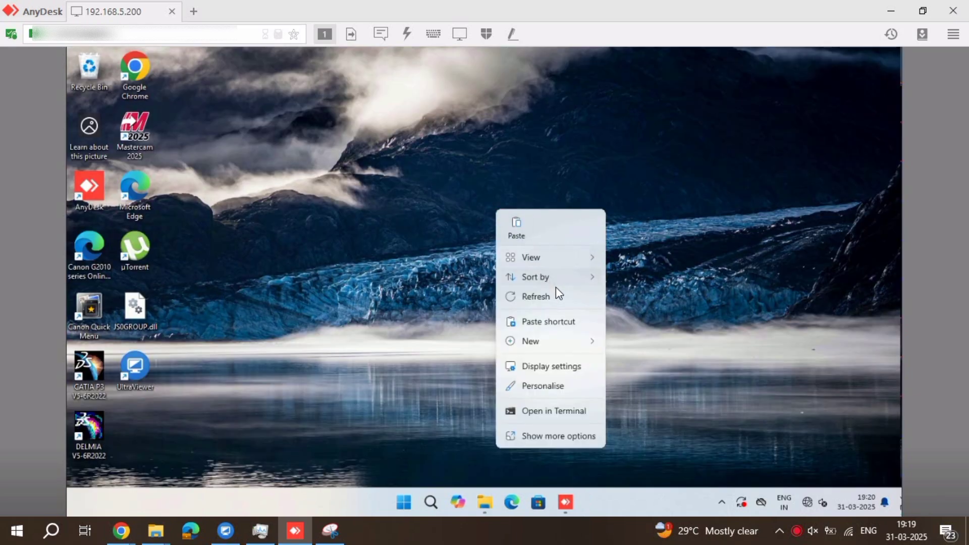
Refresh the desktop, launch CATIA P3 V5-6R2022, maximize its window and deselect Product1
{"action": "left_click", "coordinate": [556, 287]}
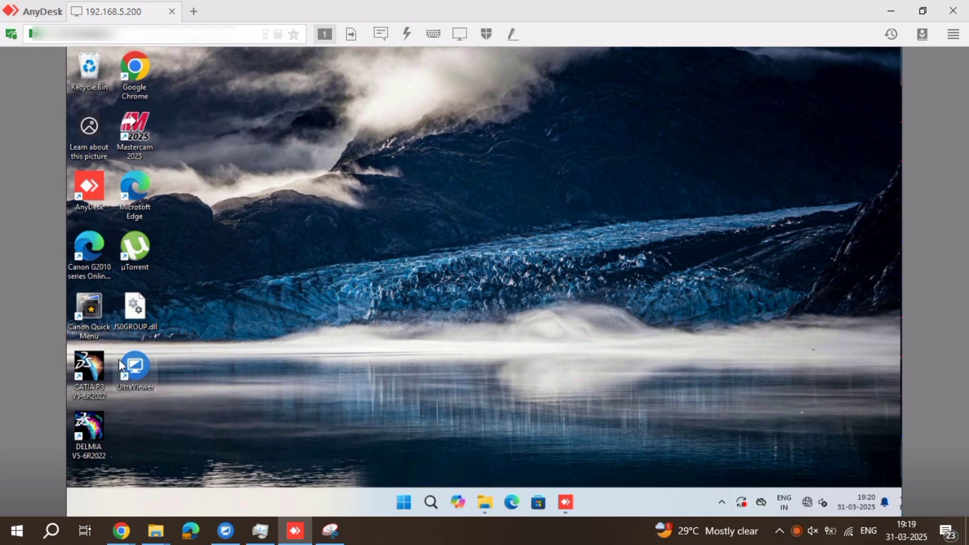
{"action": "left_click", "coordinate": [93, 368]}
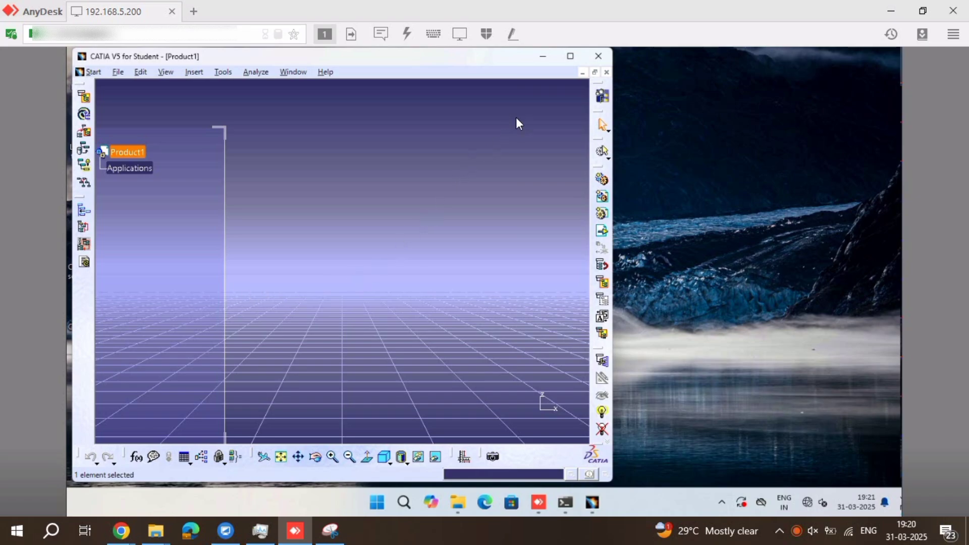
{"action": "left_click", "coordinate": [581, 60]}
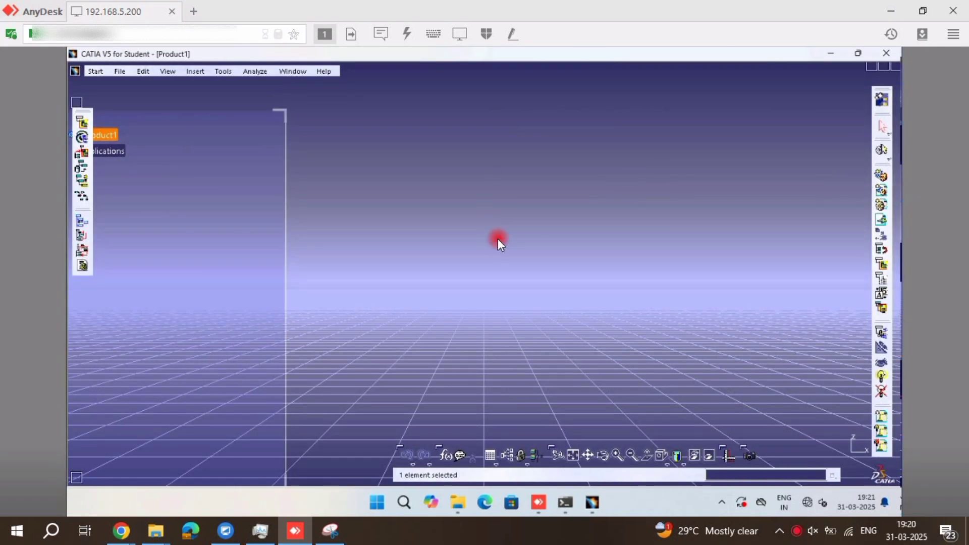
{"action": "left_click", "coordinate": [498, 239]}
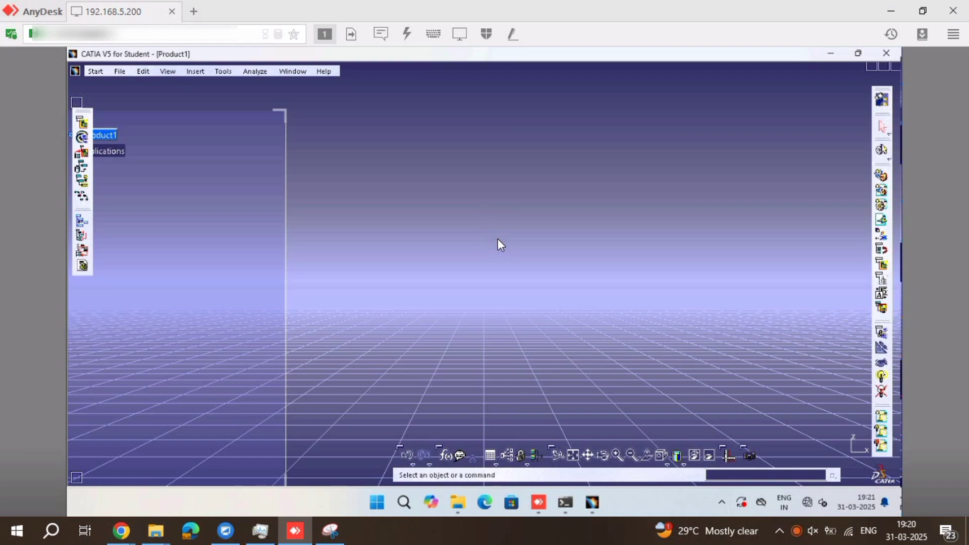